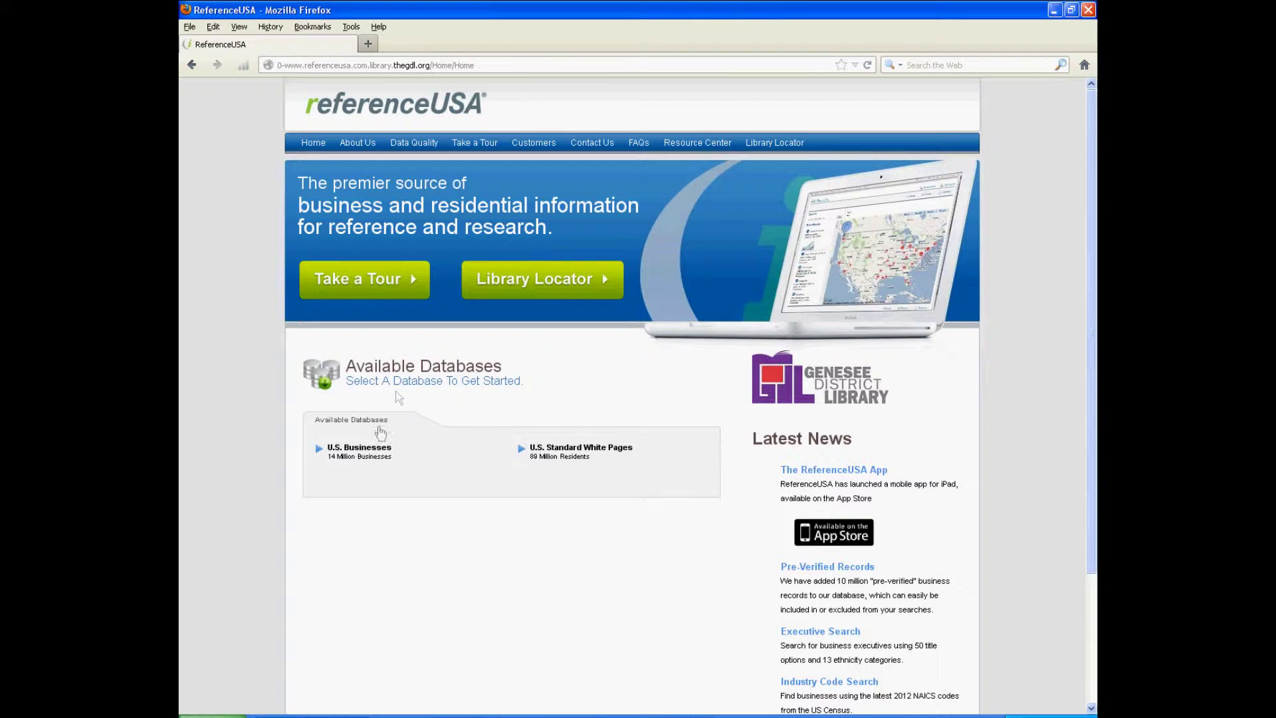
Search U.S. Businesses for company name 'Dell Inc' and scroll through its 351 results
click(359, 465)
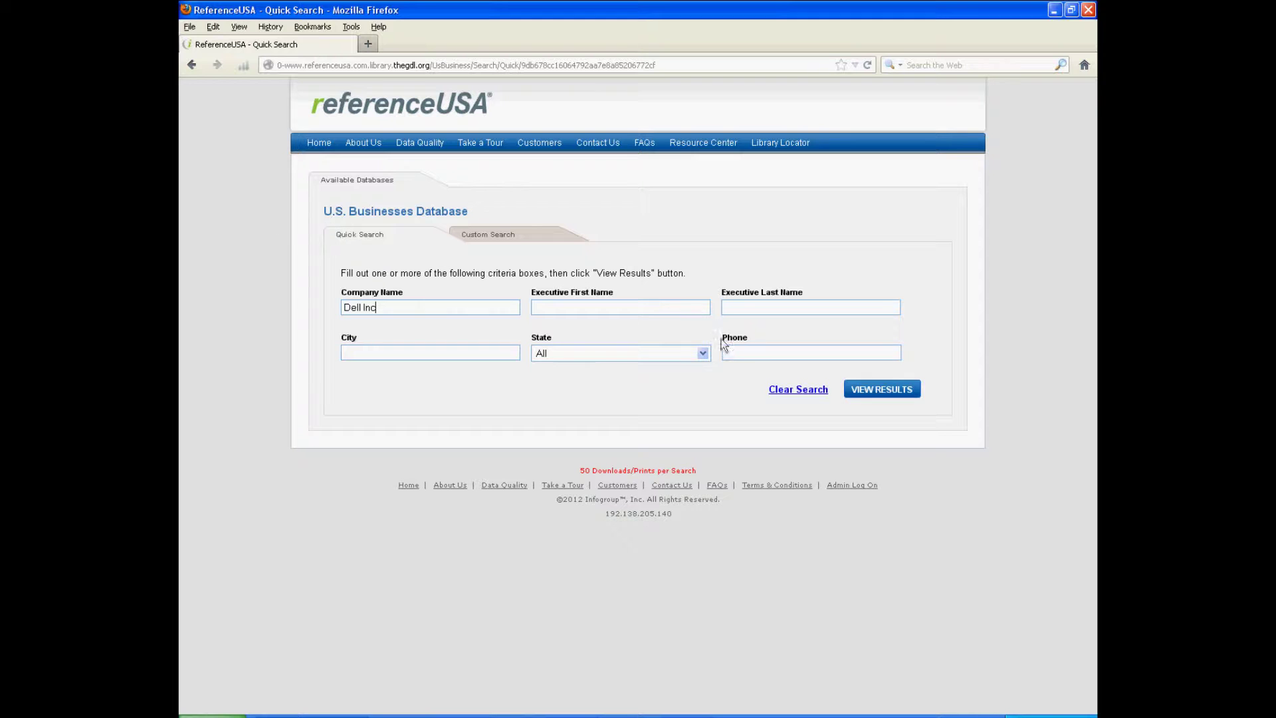
click(878, 391)
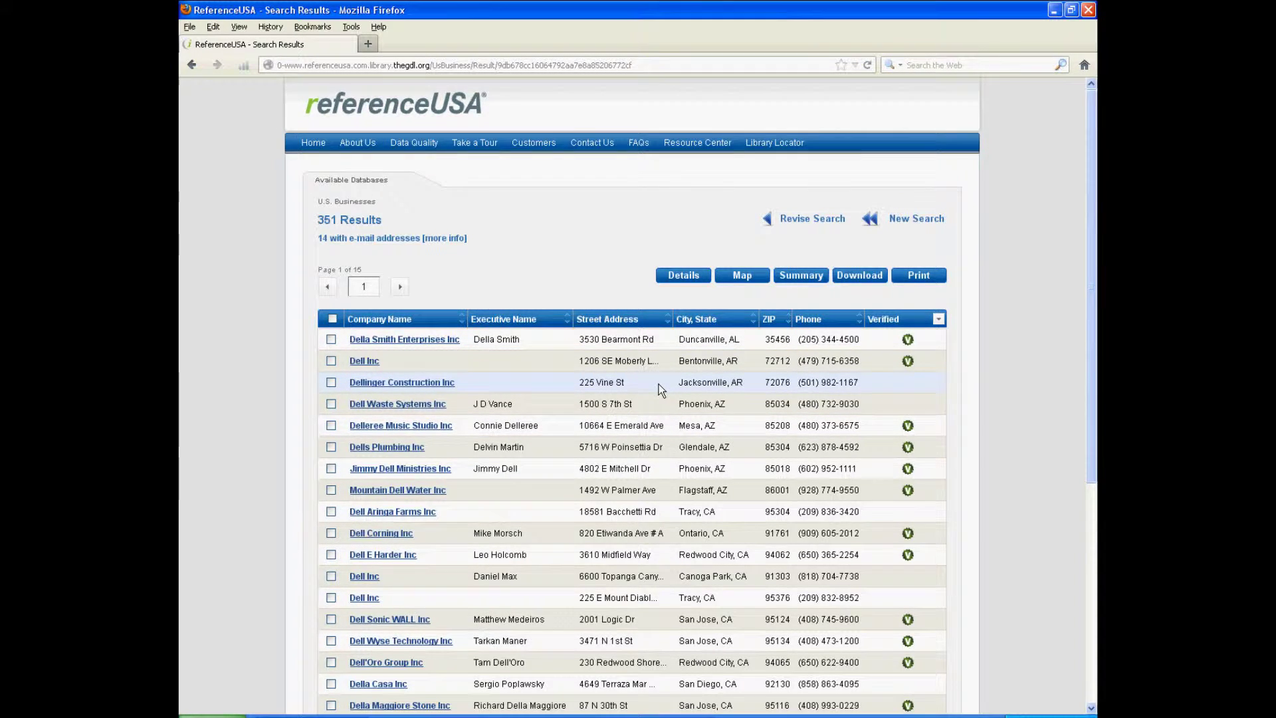
scroll(509, 413, down, 2)
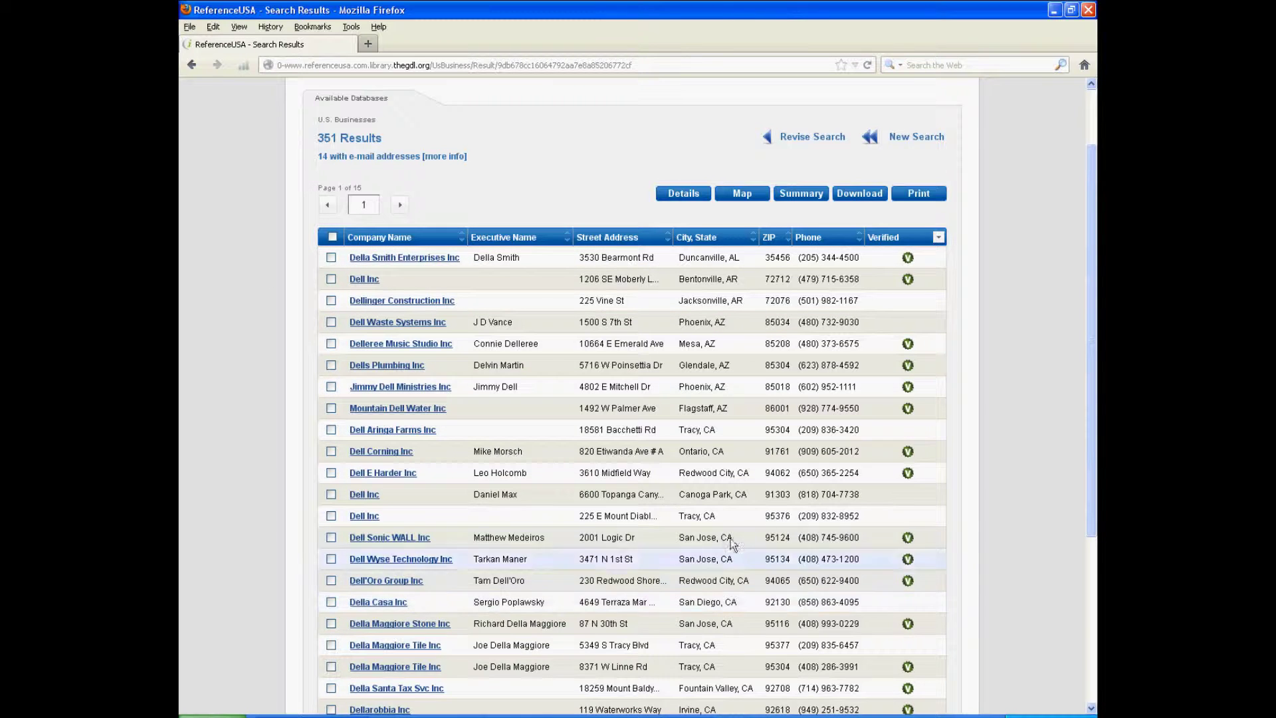
Restrict the Dell Inc search to Texas and open the Dell Inc record in Round Rock, TX
click(199, 69)
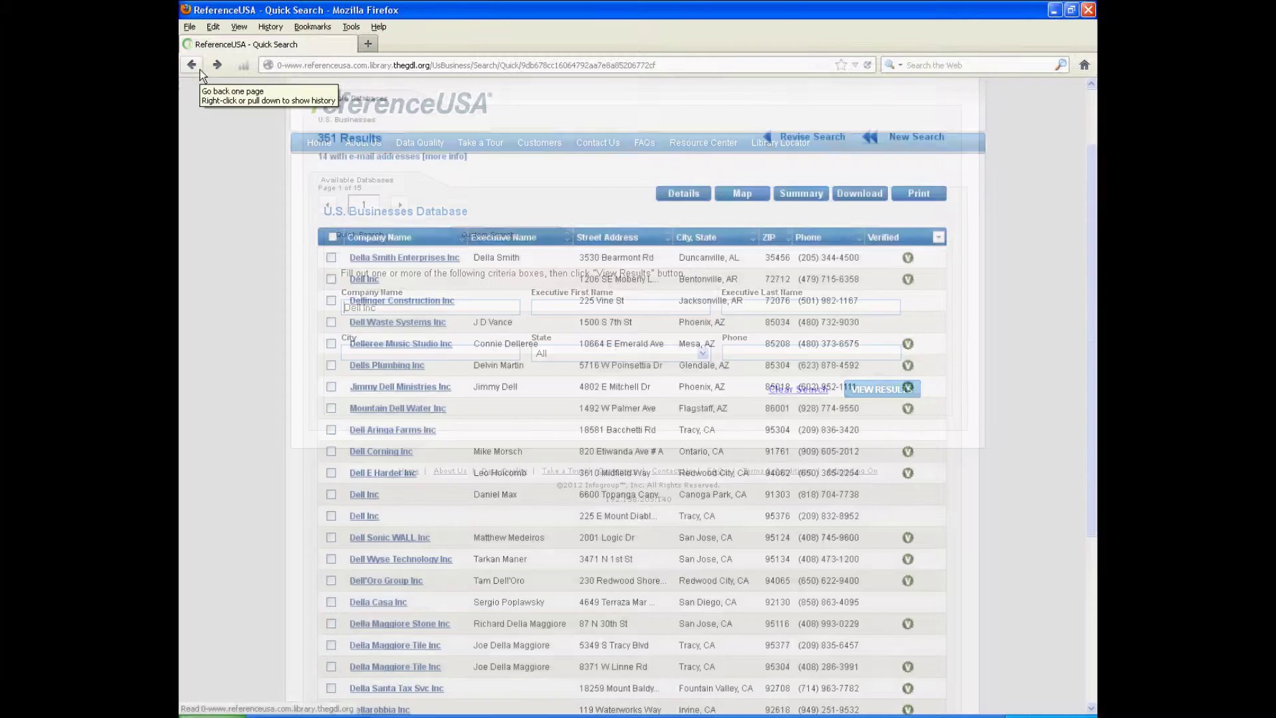
click(577, 353)
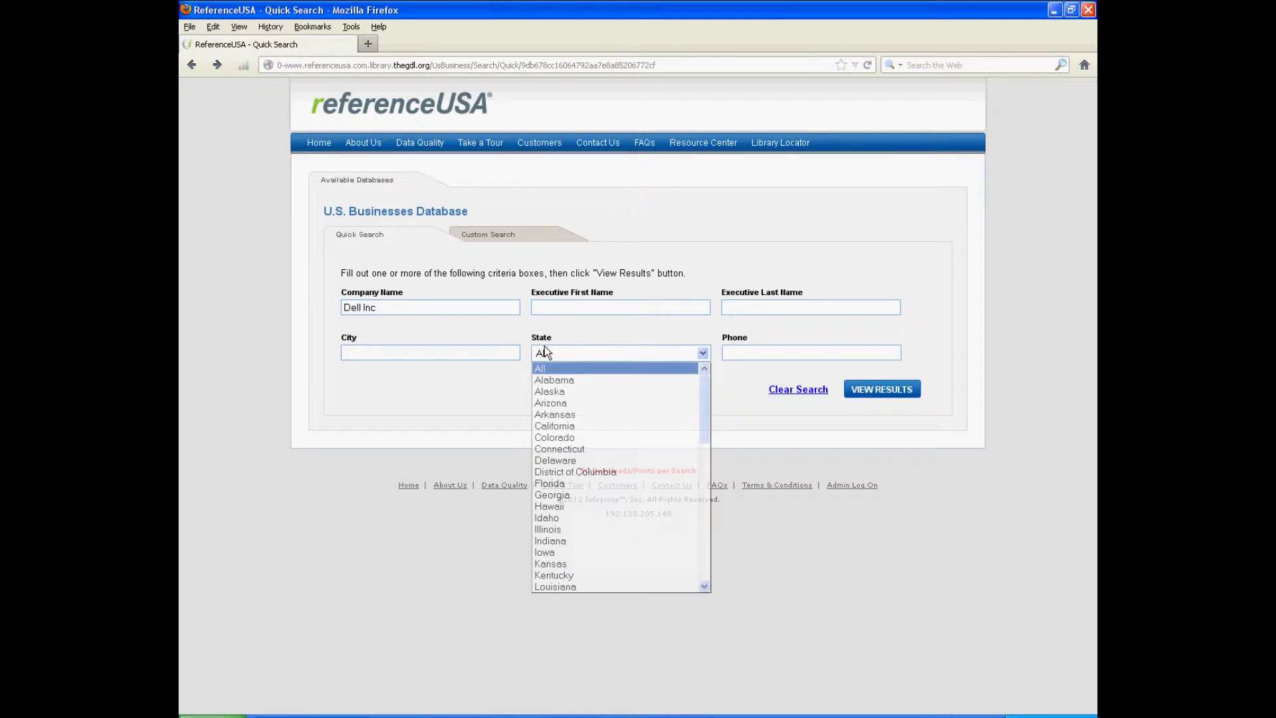
drag(705, 395, 704, 551)
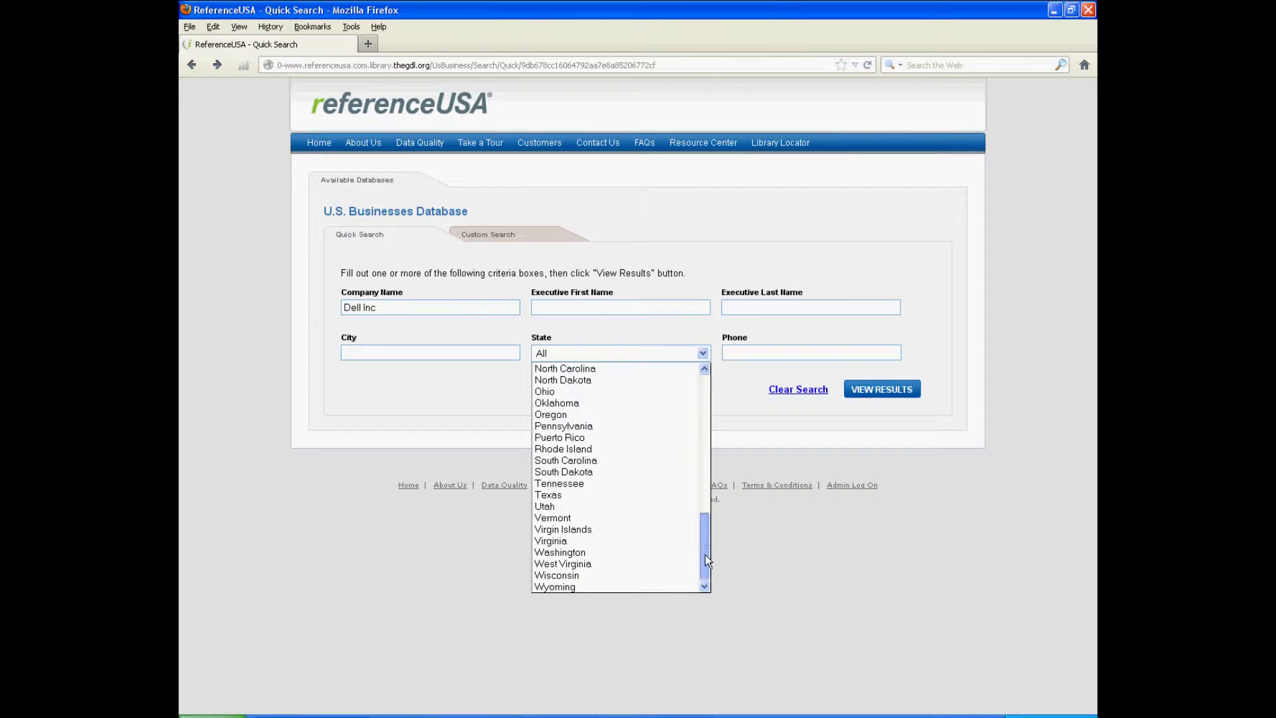
click(626, 494)
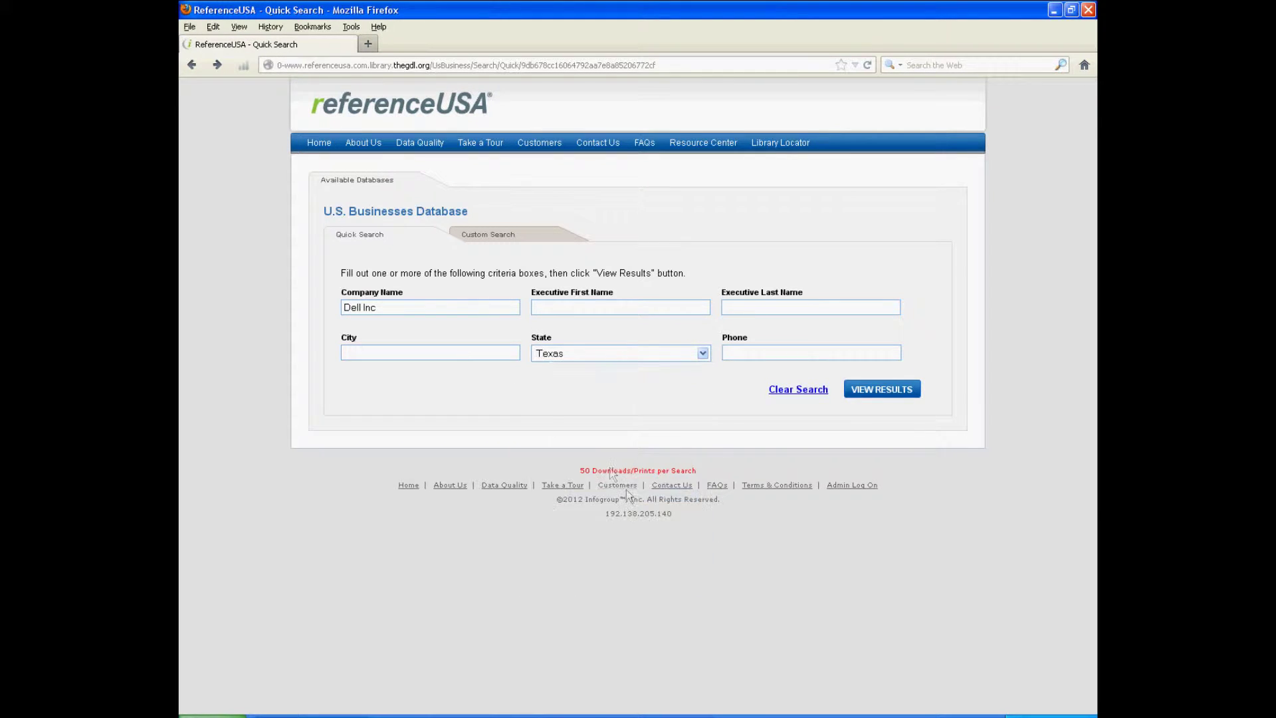
click(890, 397)
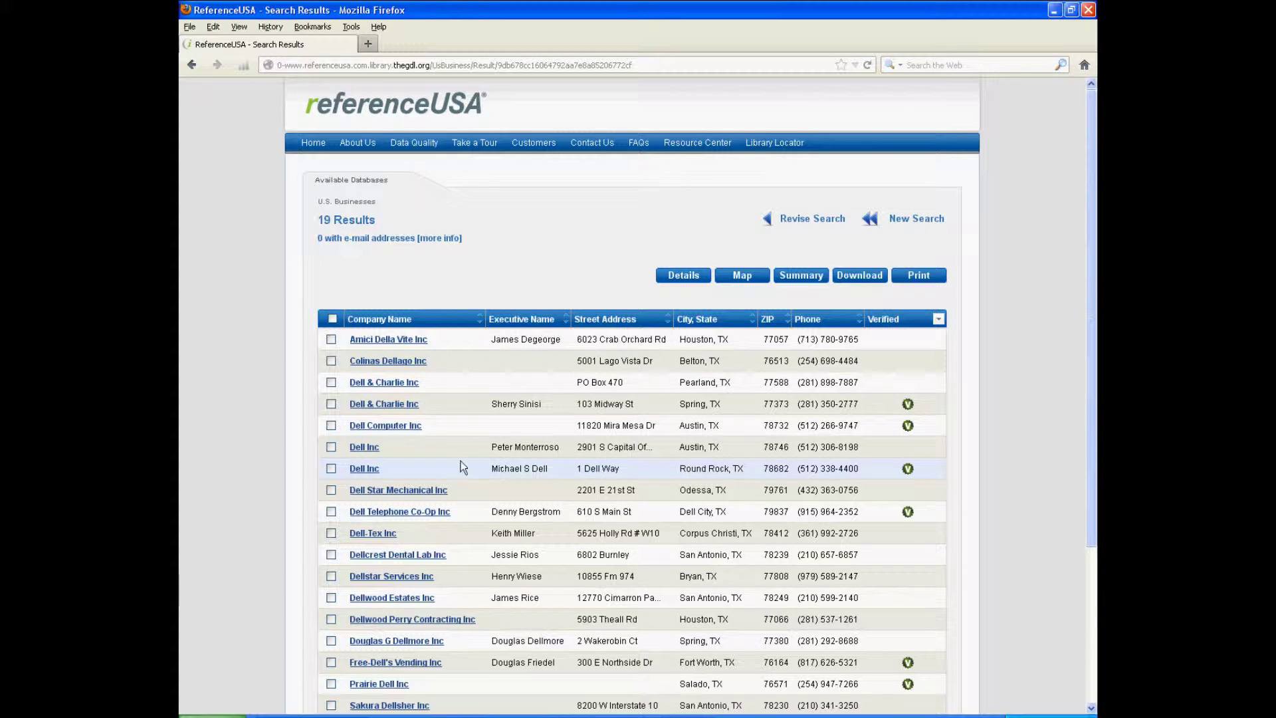
click(370, 470)
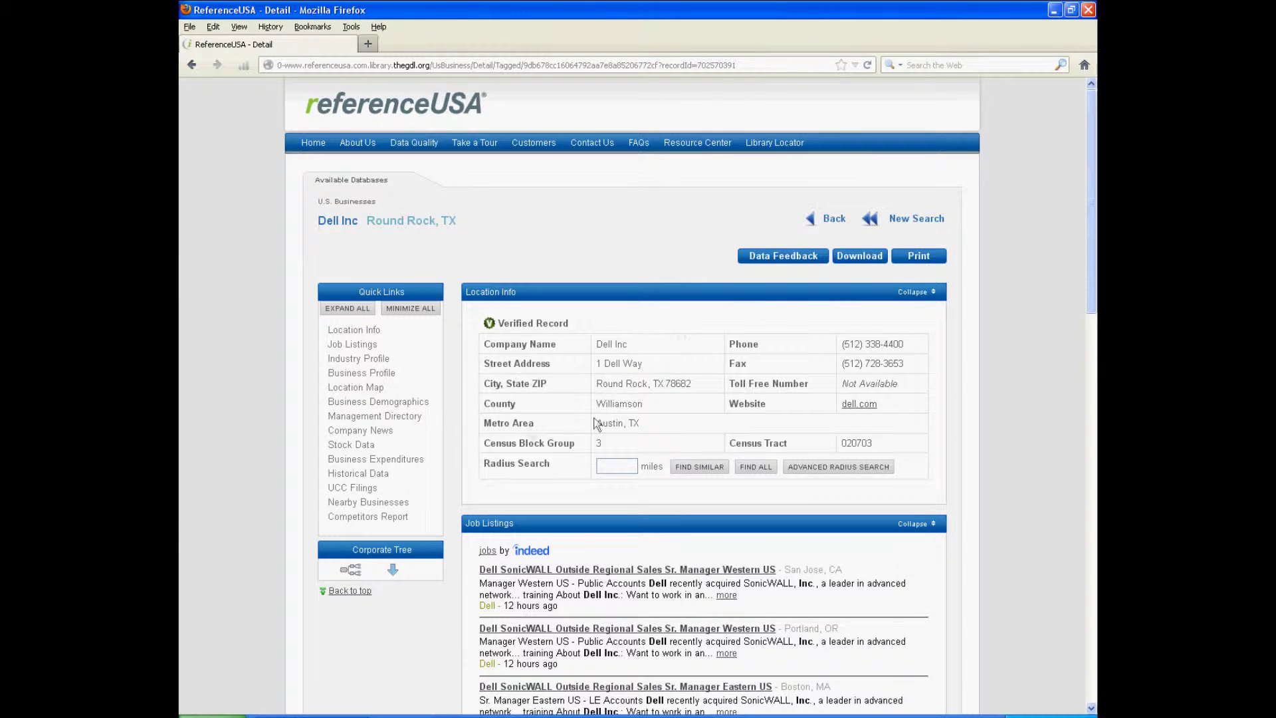
Jump to the Industry Profile and expand the Management Directory to list Dell's executives
click(425, 468)
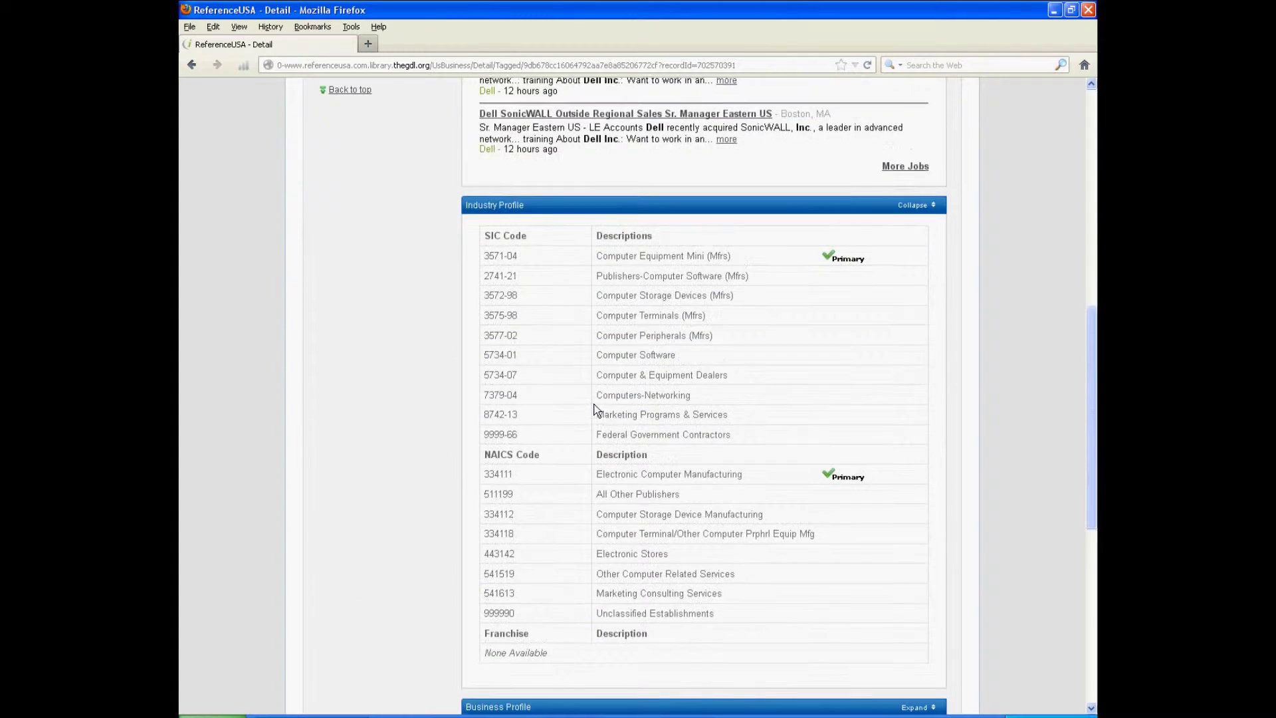
scroll(593, 407, down, 5)
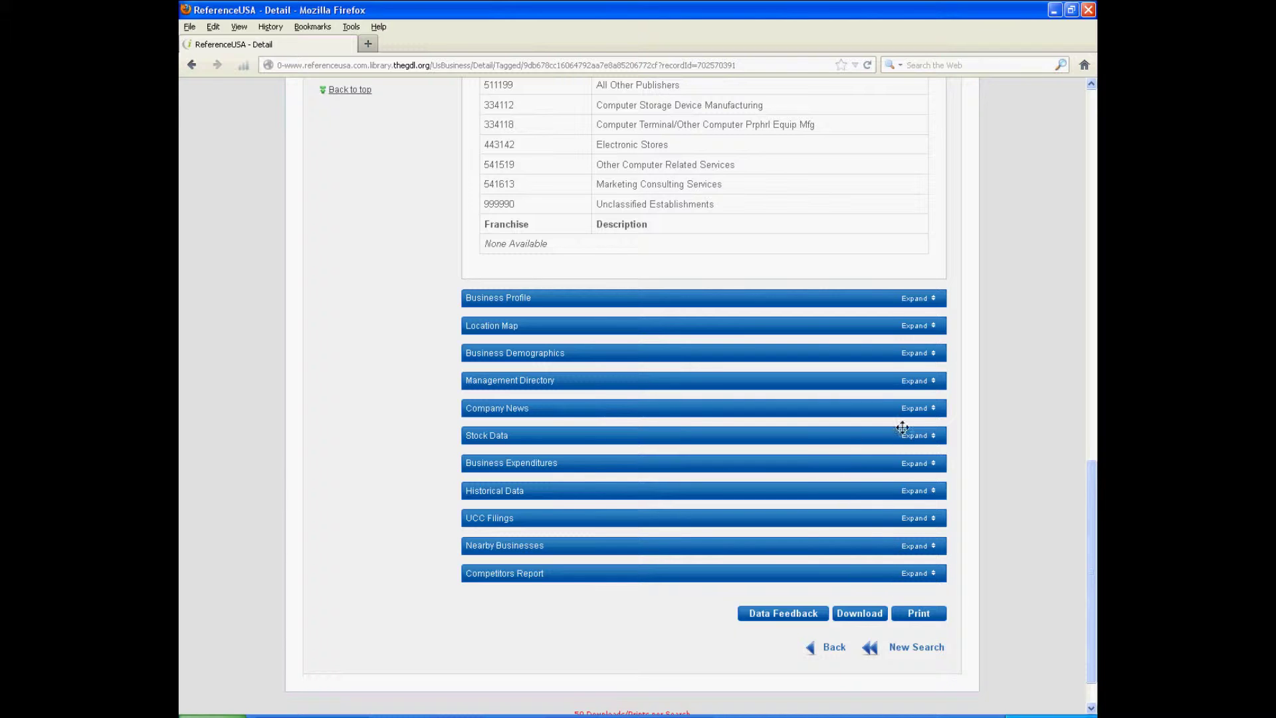
click(931, 382)
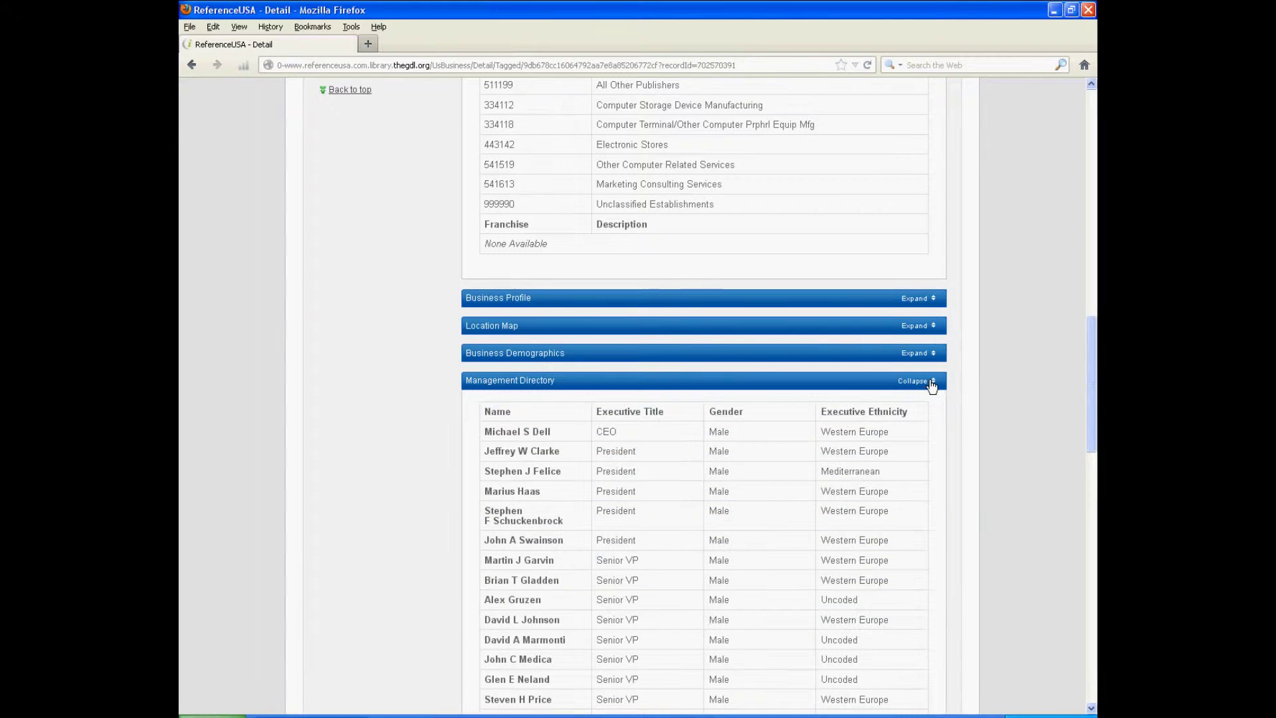
scroll(857, 435, down, 7)
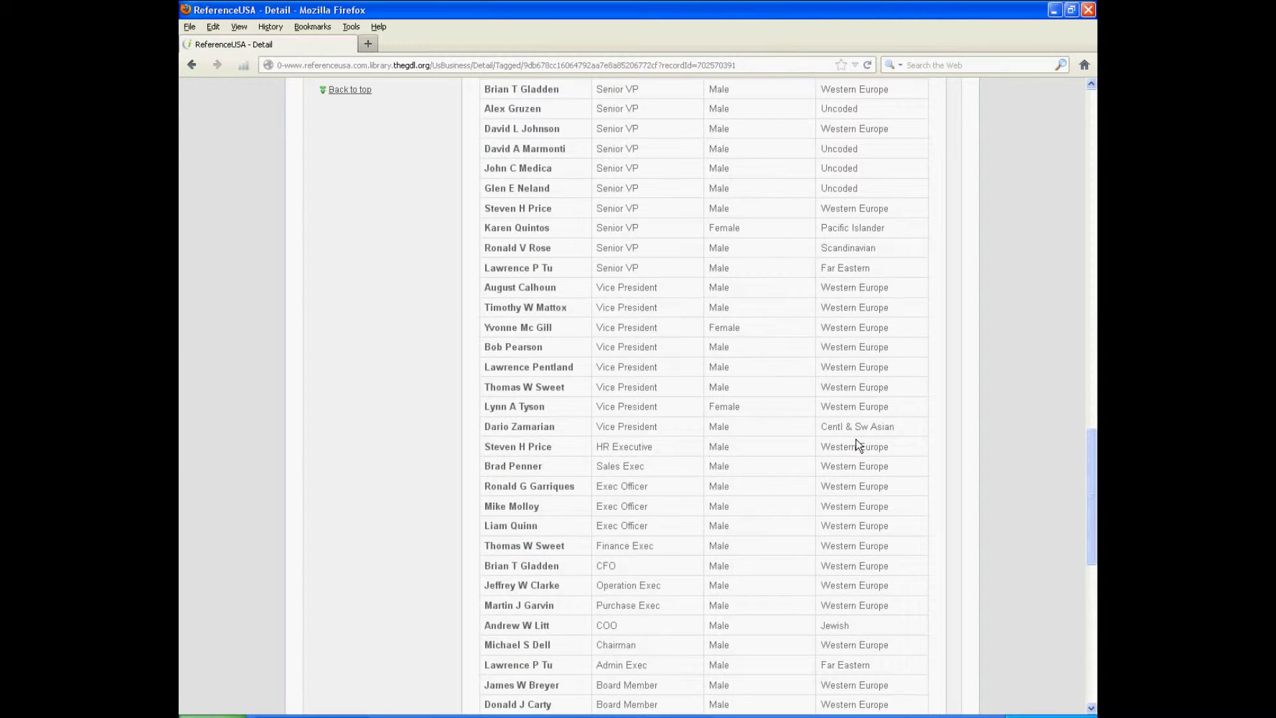
scroll(857, 444, down, 5)
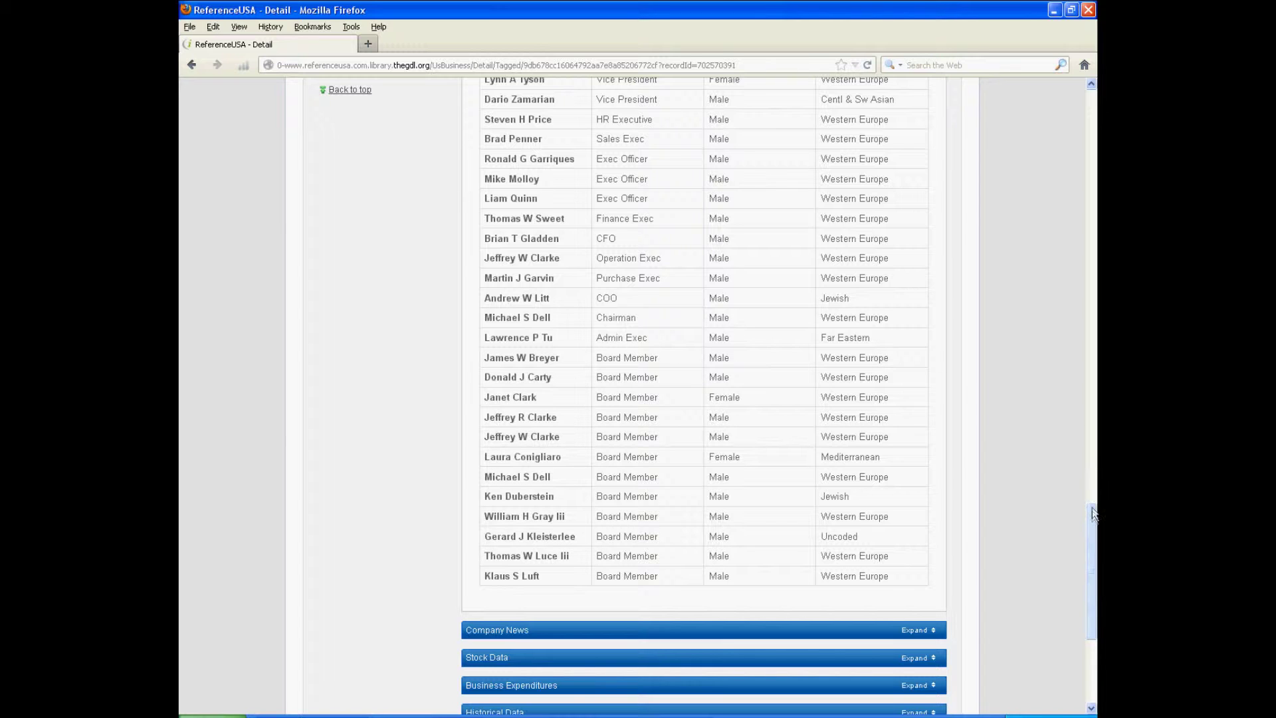
drag(1089, 522, 1038, 560)
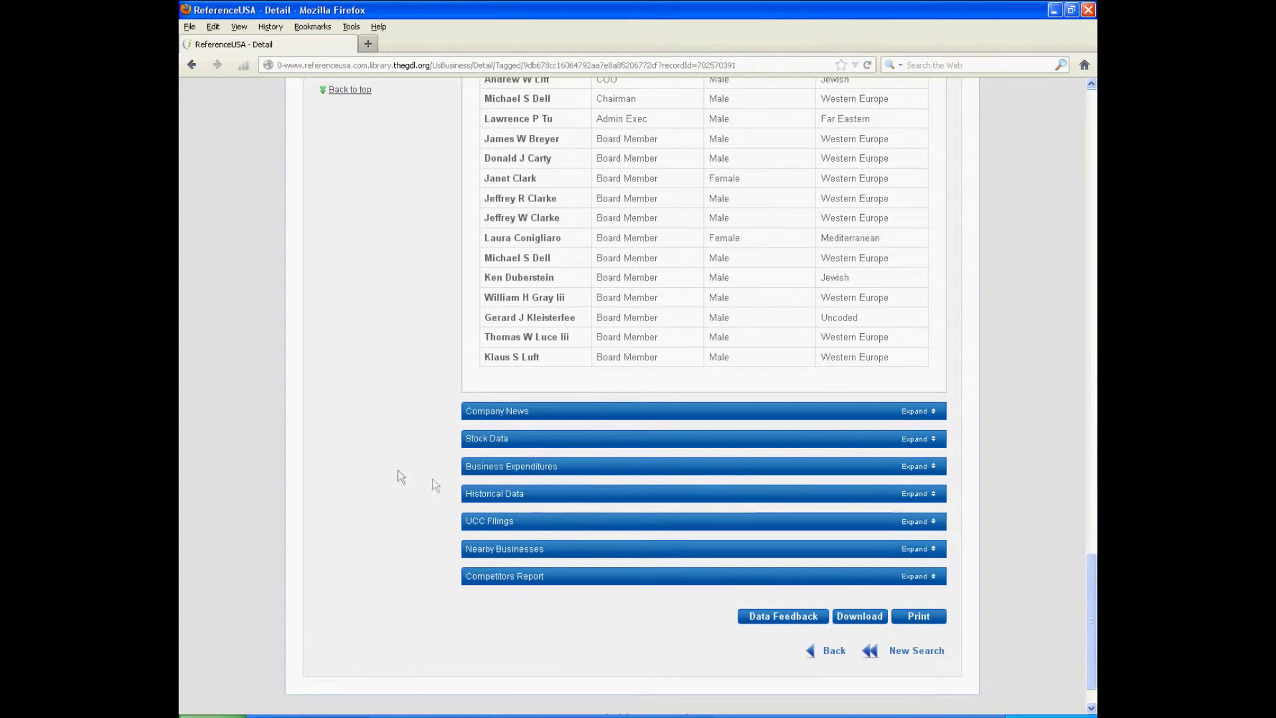
Expand the Stock Data section, then return to the ReferenceUSA home page
click(927, 443)
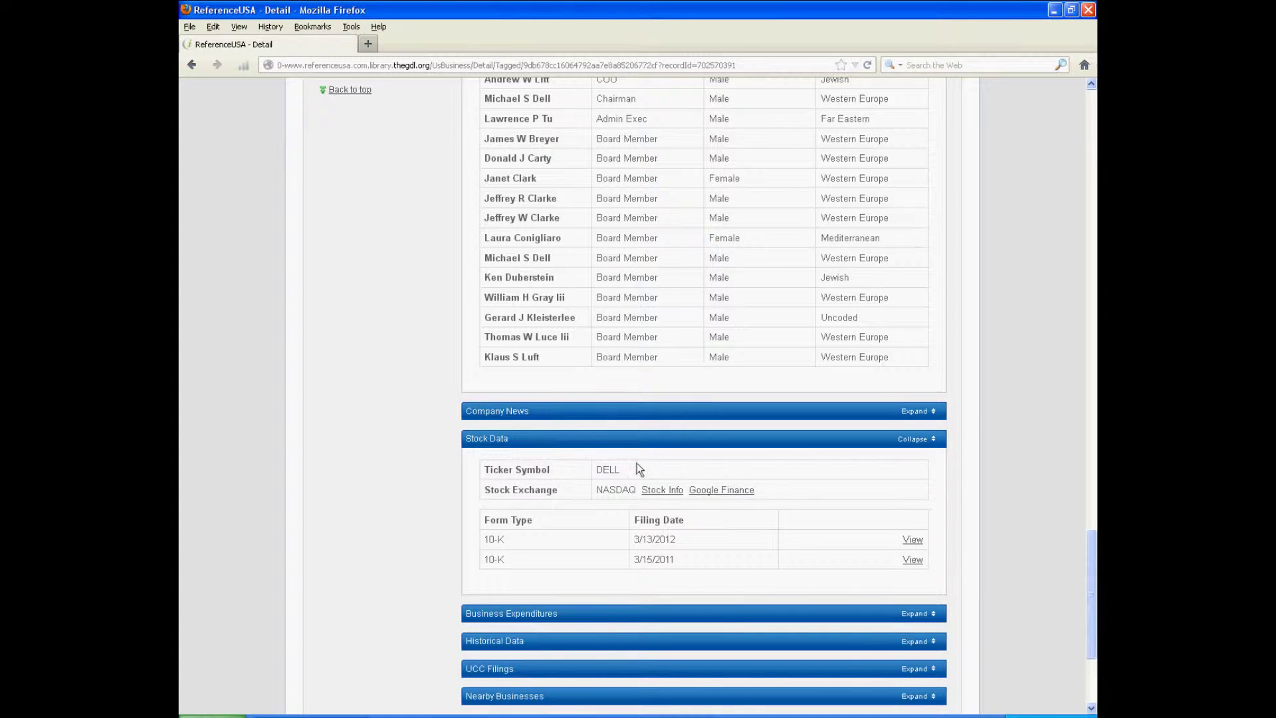
drag(1092, 536, 1083, 144)
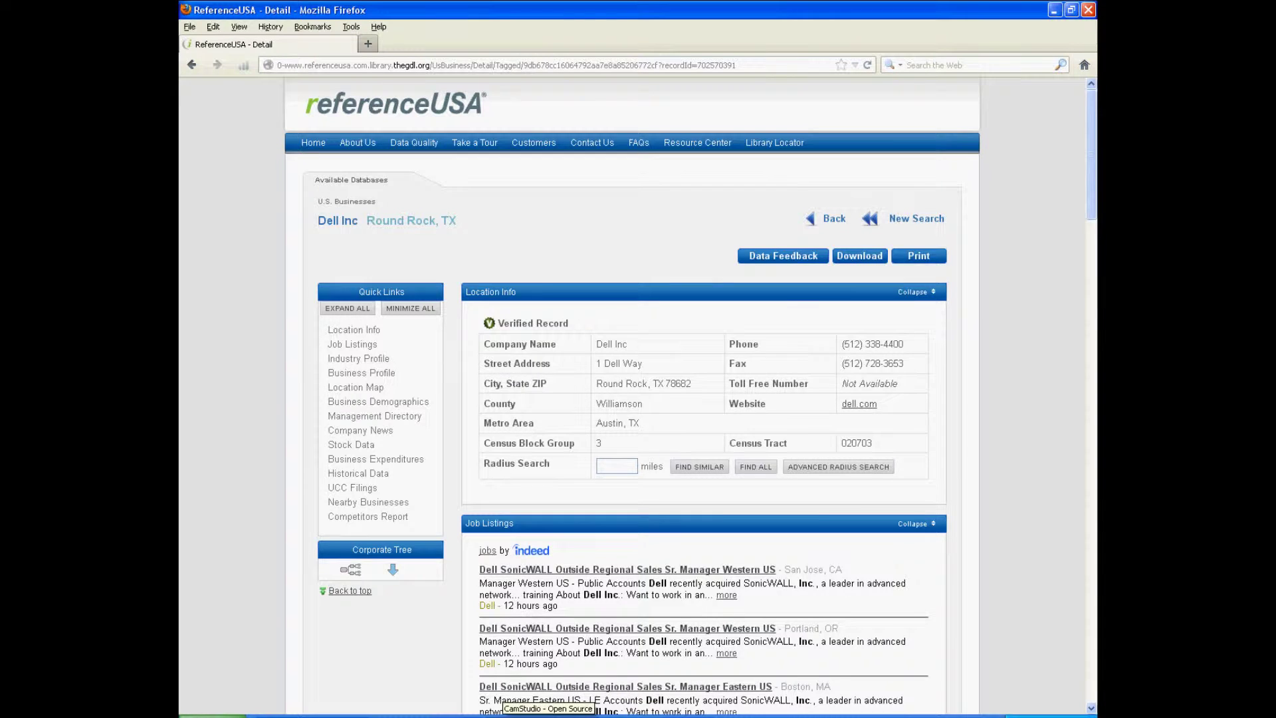
key(alt+Left)
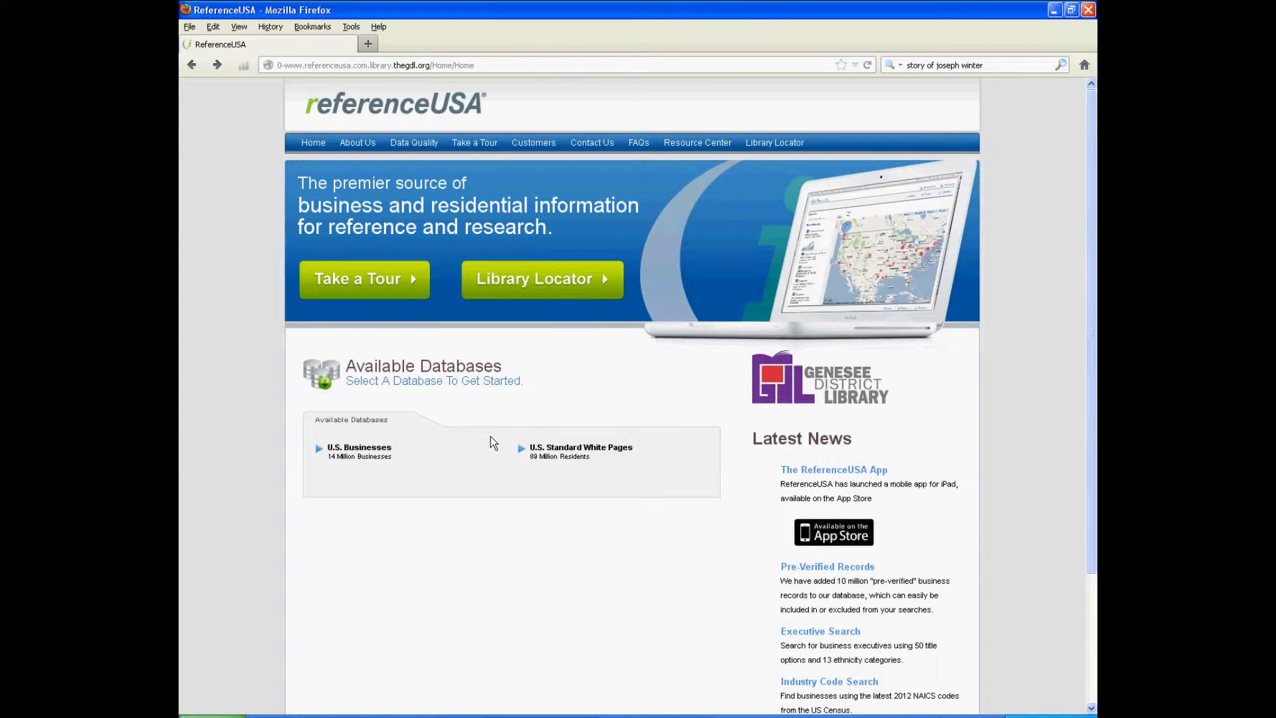
Start a U.S. Businesses Custom Search with Keyword/SIC/NAICS business-type criteria
click(374, 443)
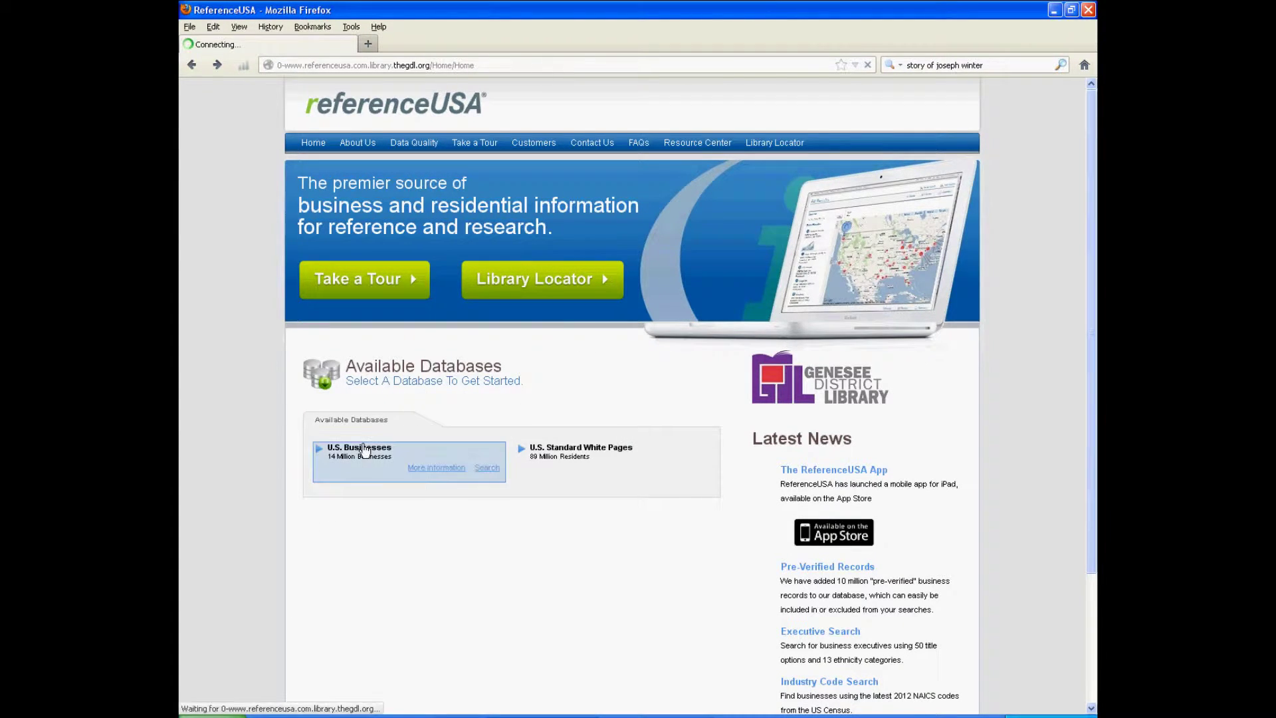
click(491, 237)
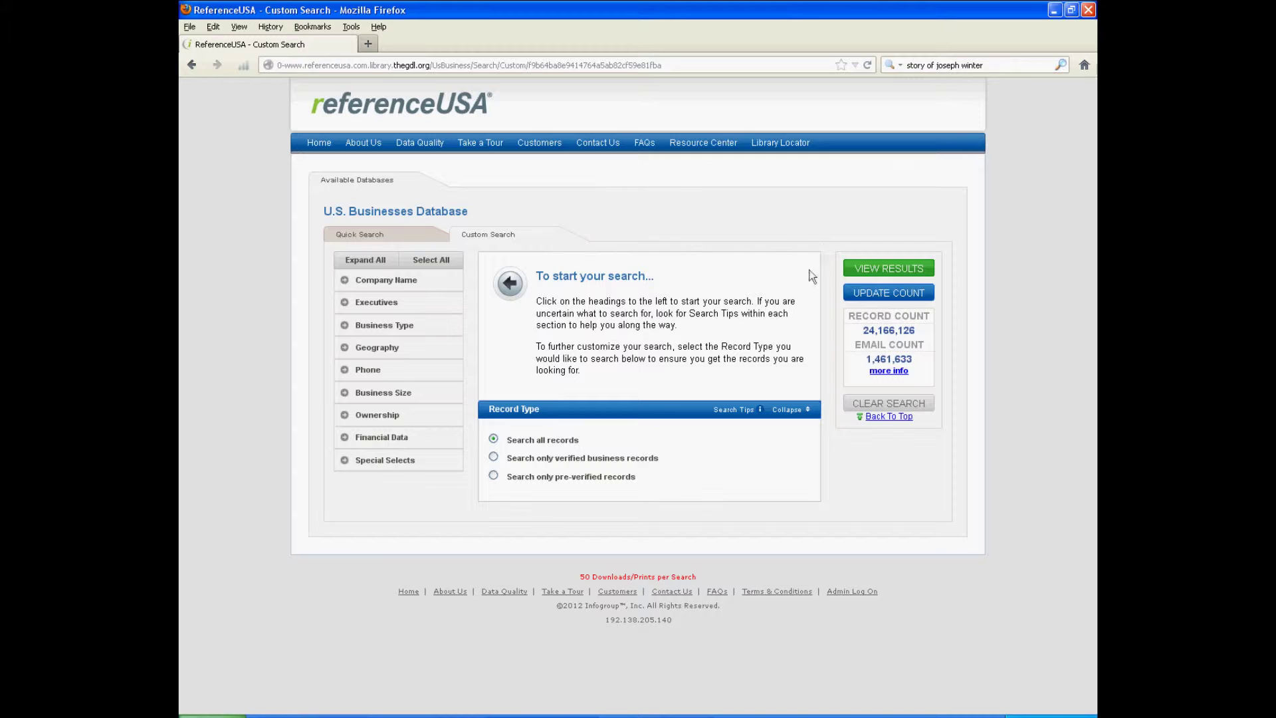
click(345, 325)
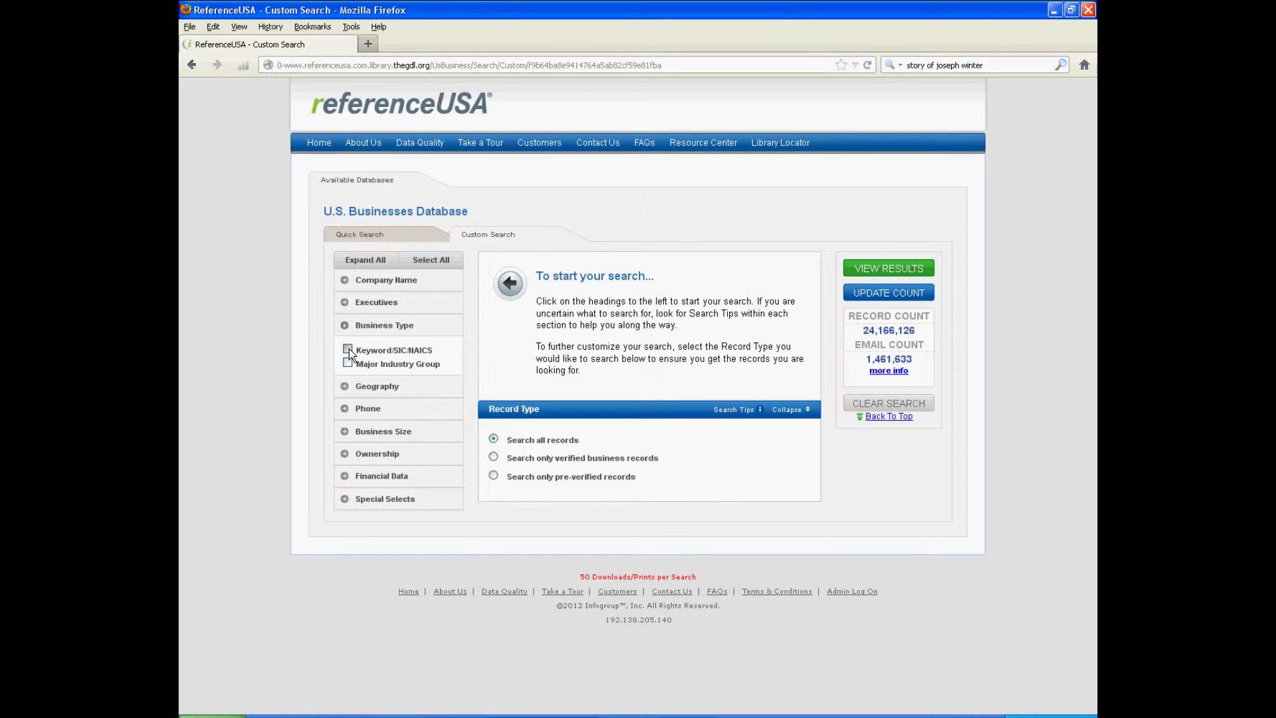
click(347, 349)
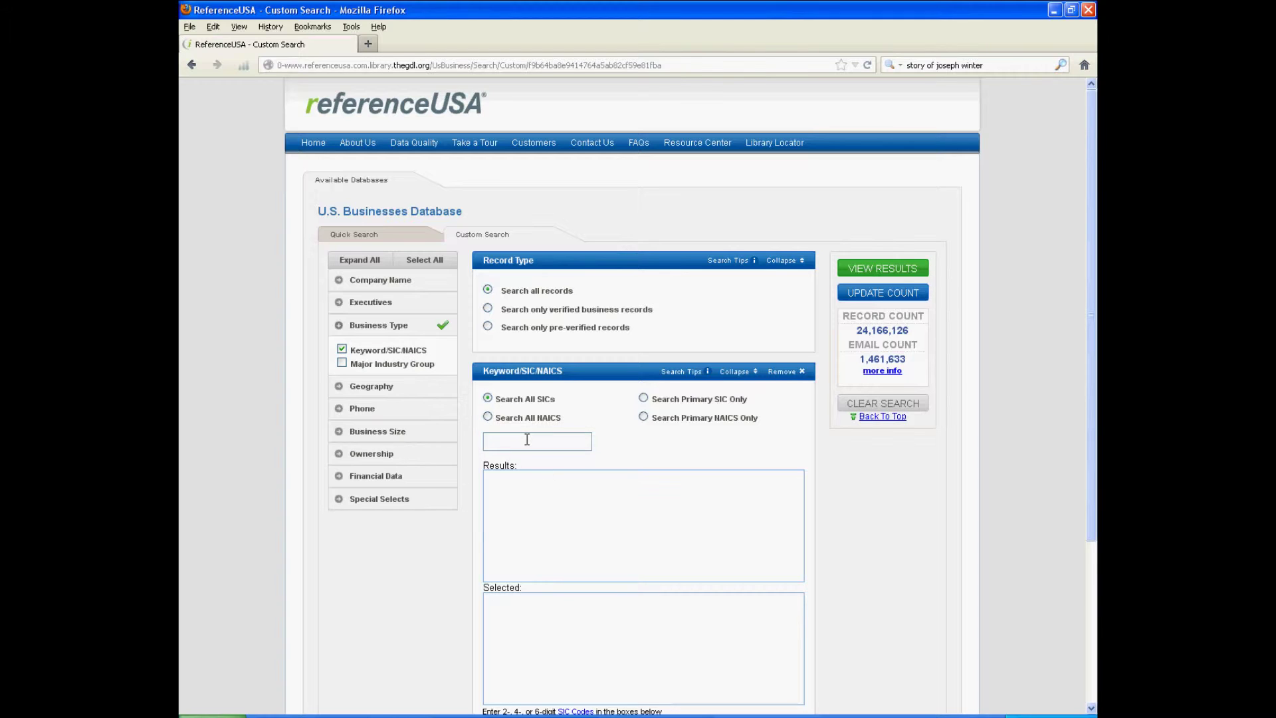
Look up 'quil' and select codes 571911 QUILTS and 571404 QUILTING
text(quilt)
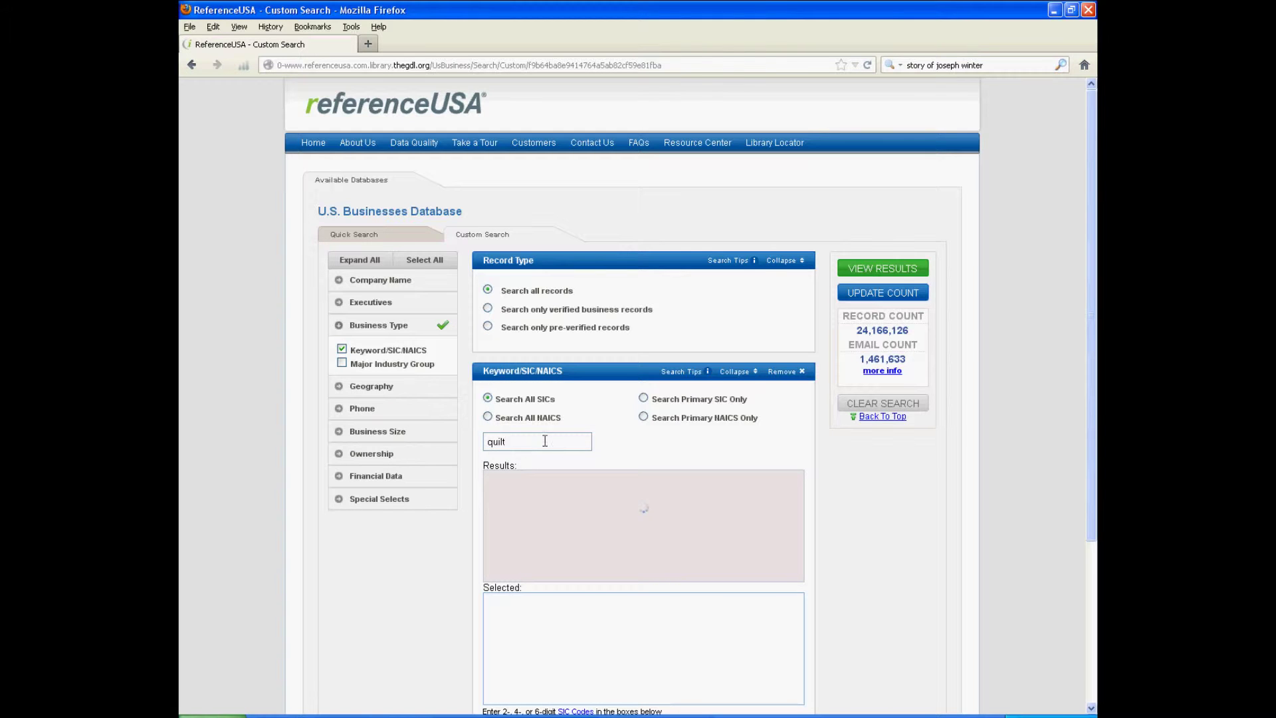
click(536, 490)
click(536, 504)
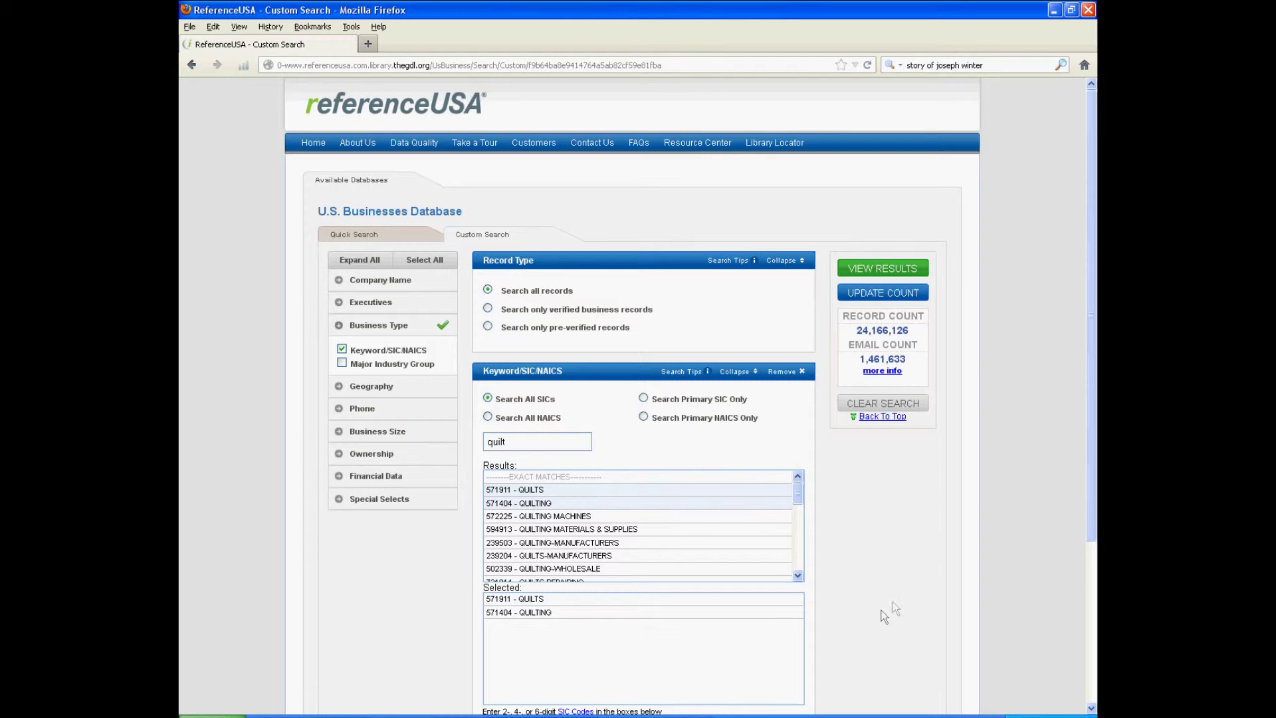
scroll(884, 616, down, 2)
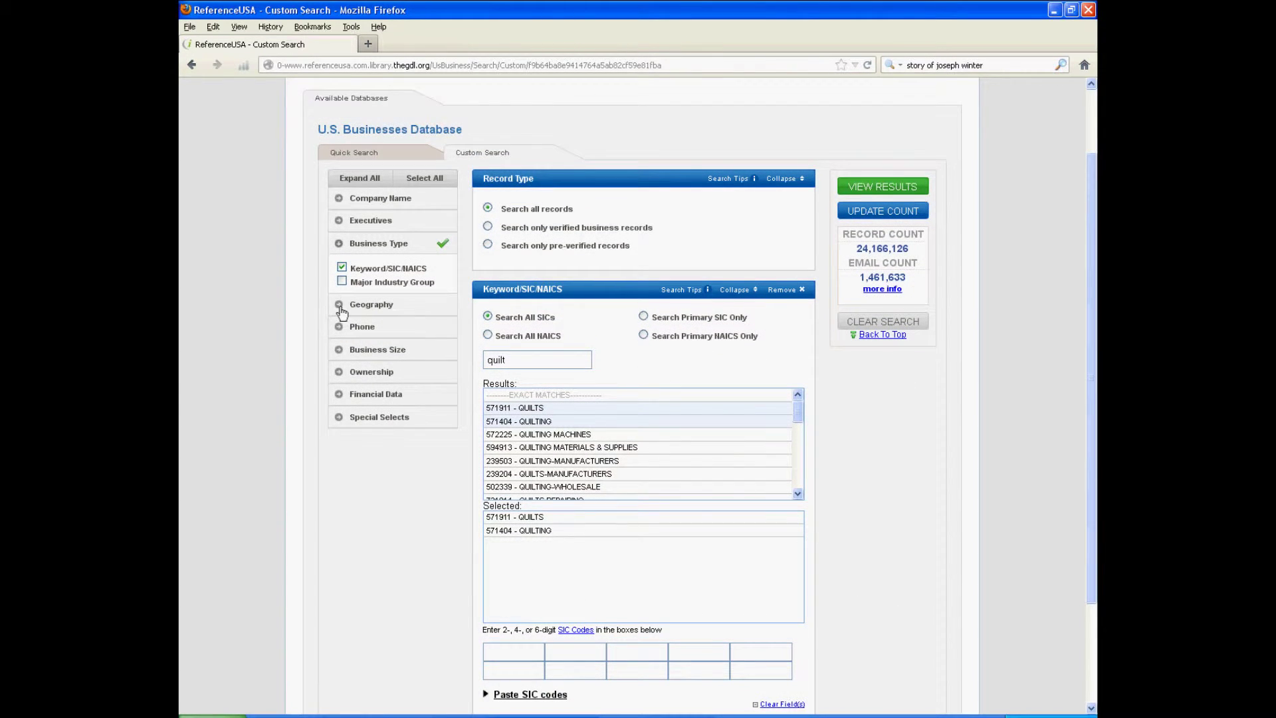
click(340, 306)
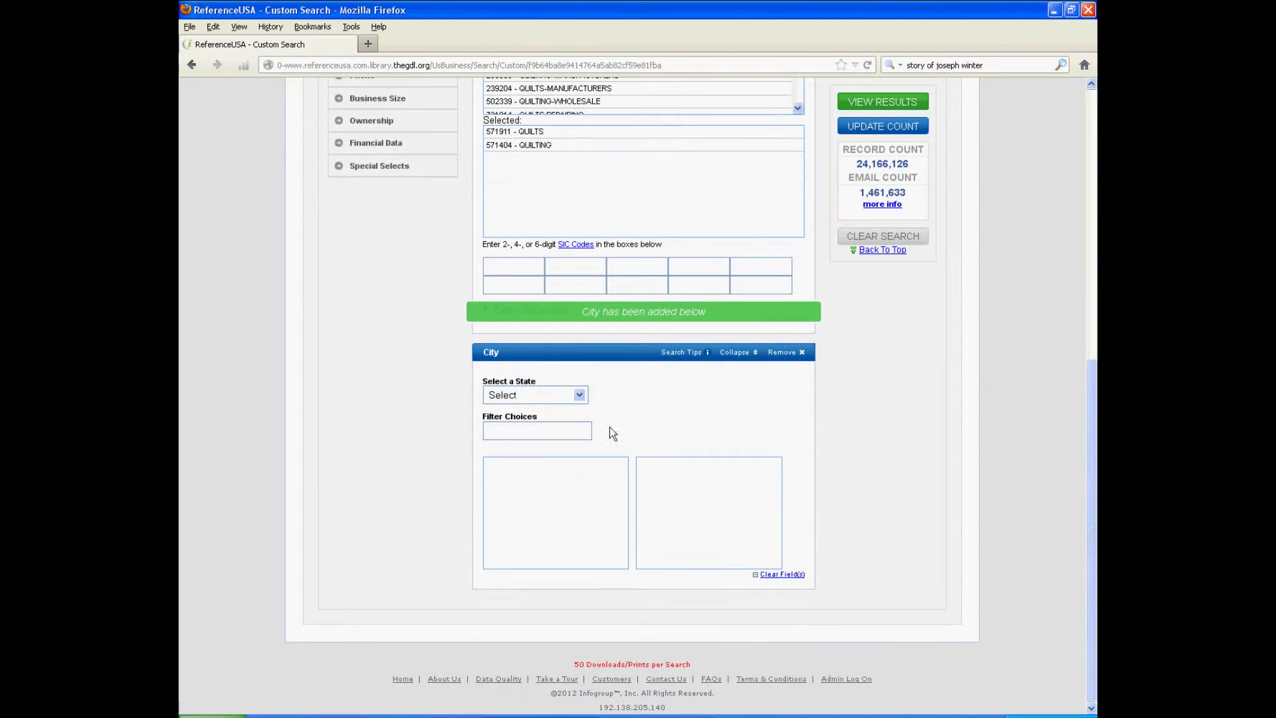
Add Detroit, MI (state Michigan) as the city filter and run the quilt search
click(578, 394)
scroll(509, 629, down, 1)
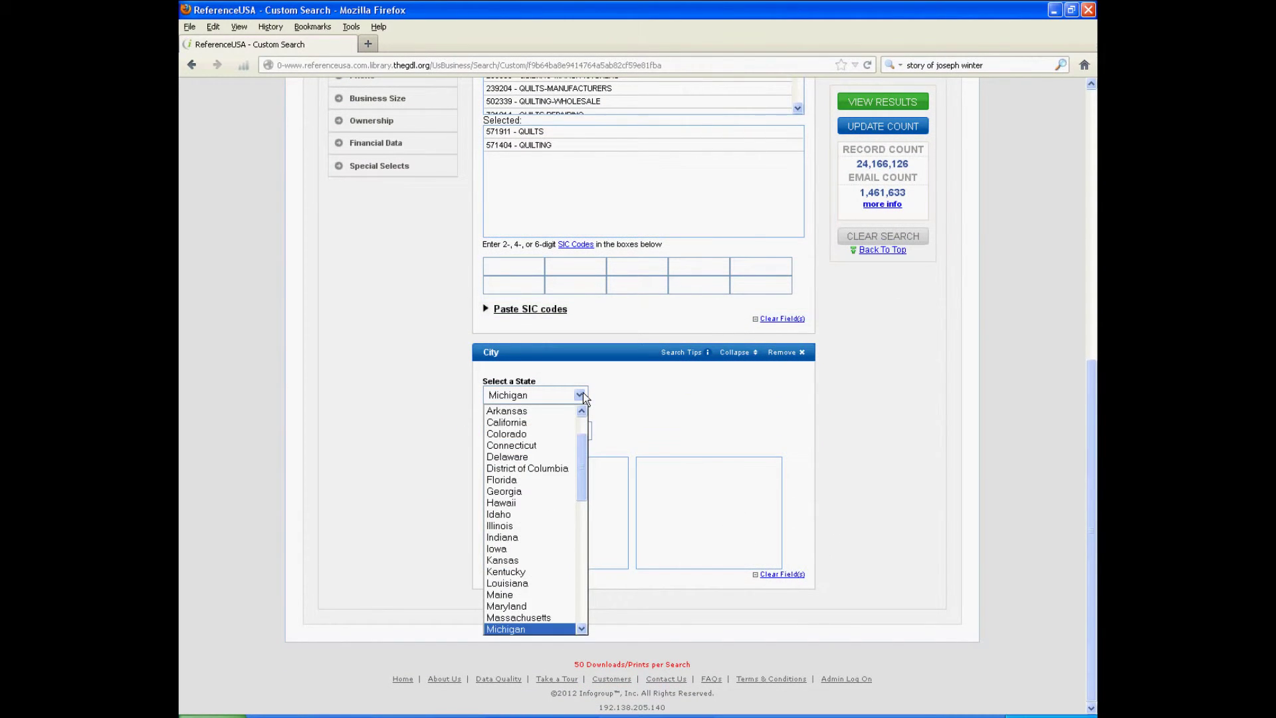
click(509, 628)
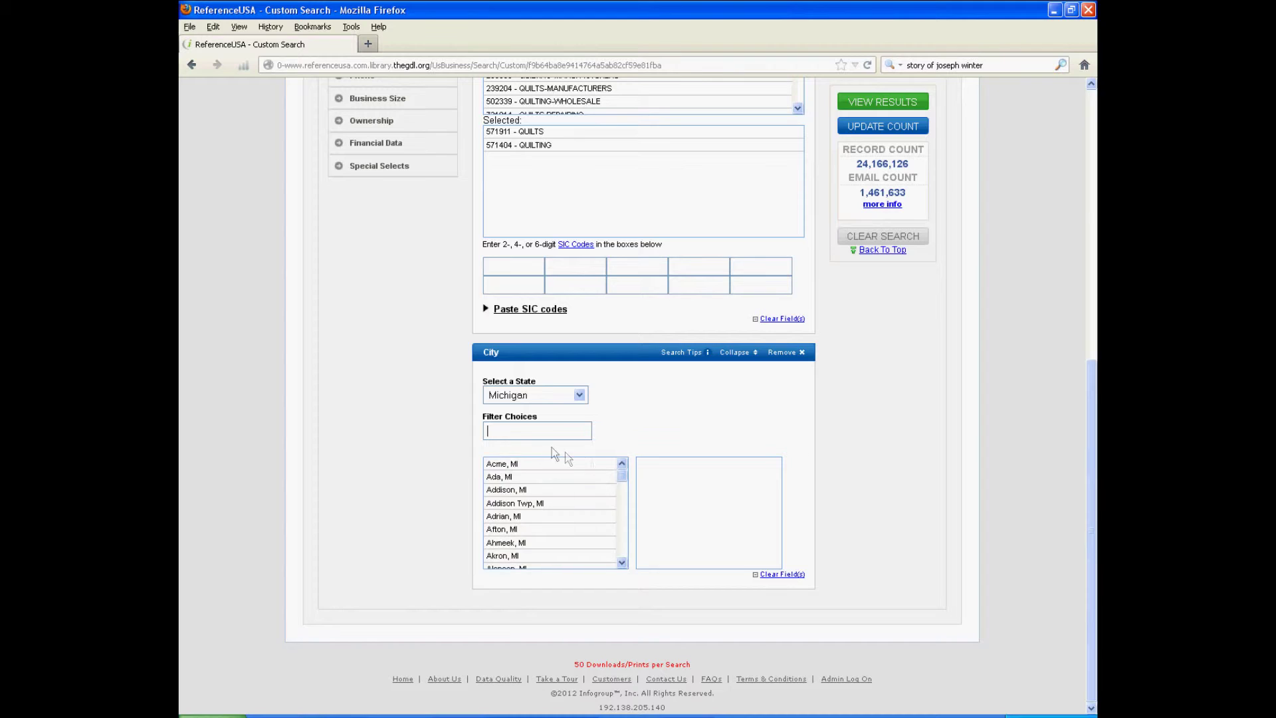
drag(622, 469, 622, 490)
scroll(521, 535, down, 3)
scroll(521, 535, down, 4)
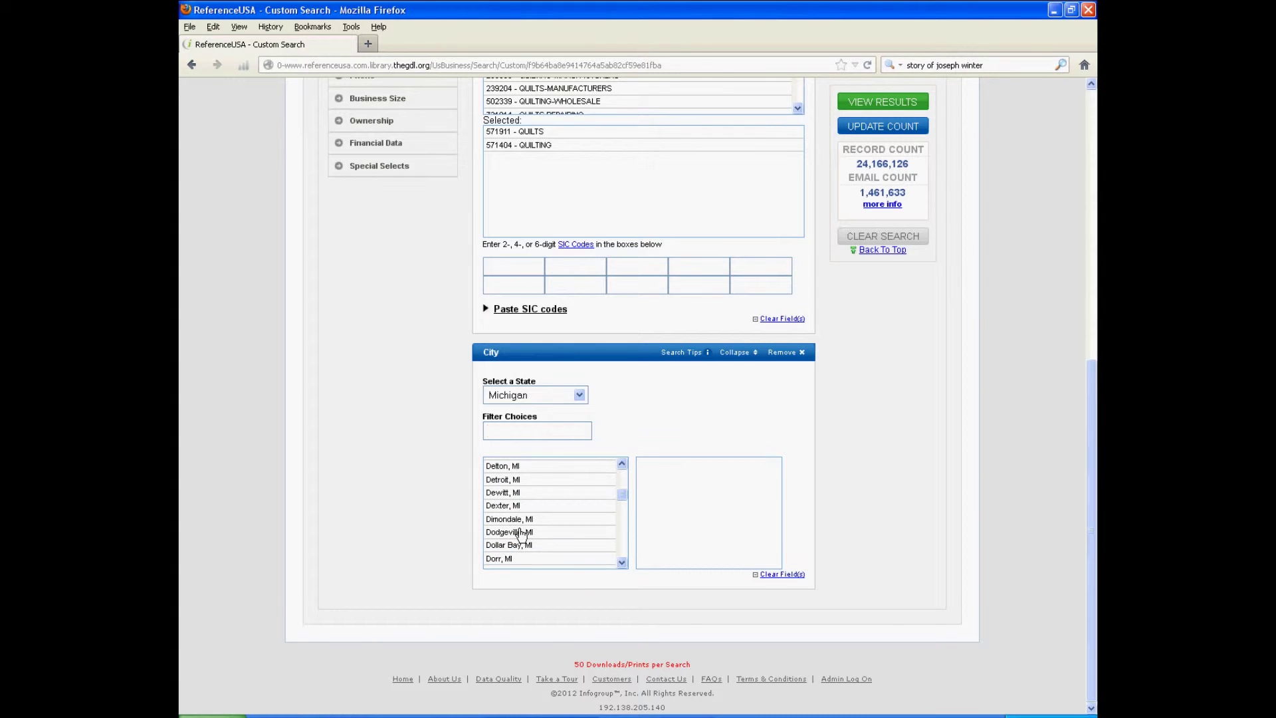
click(503, 479)
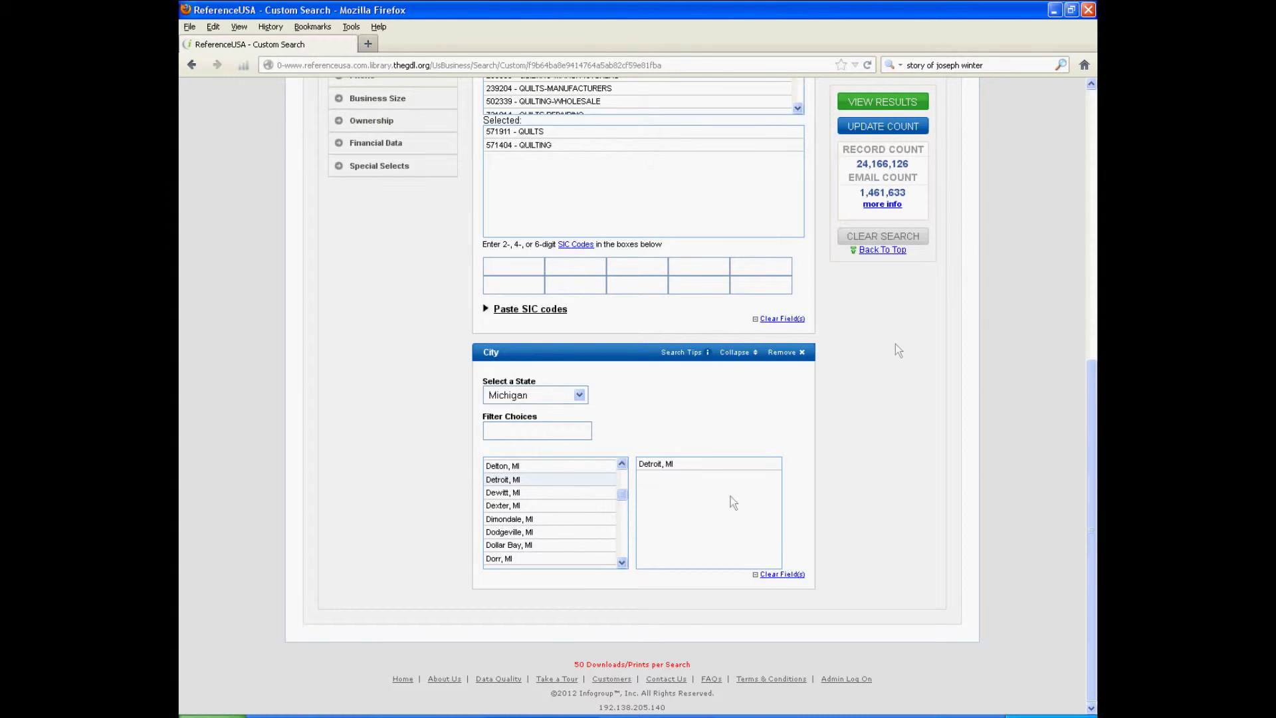
click(874, 103)
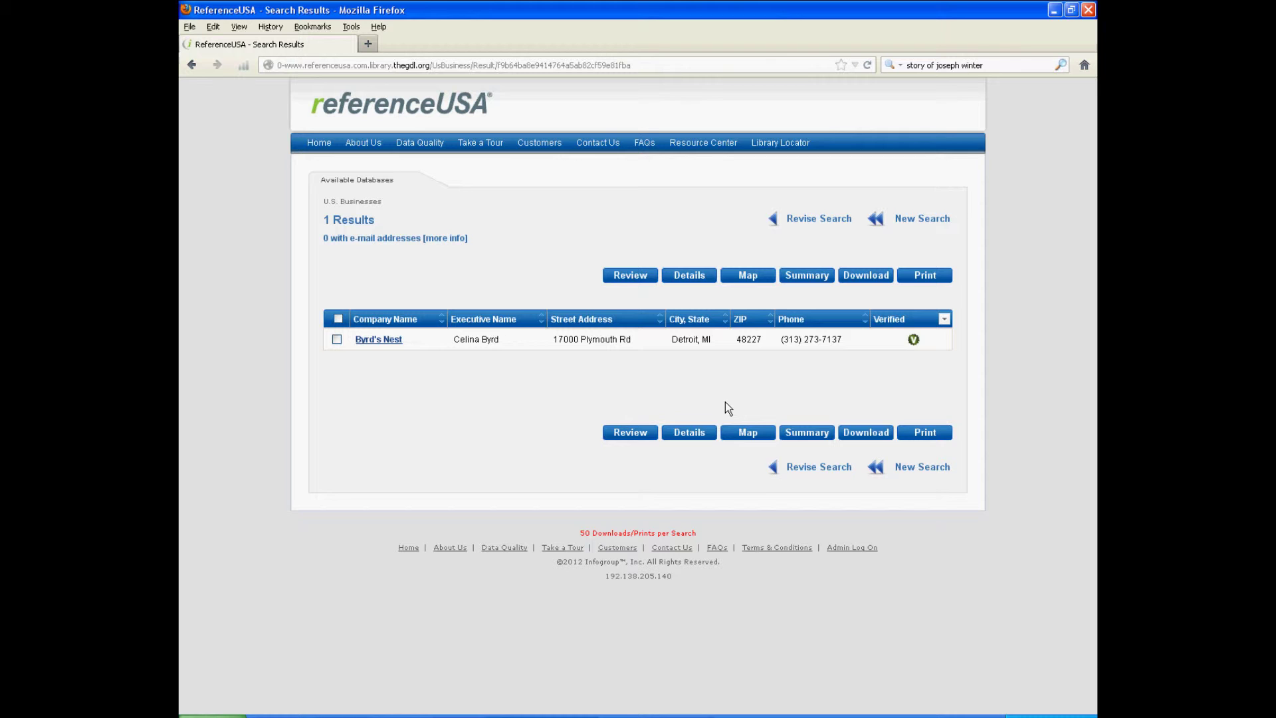
Review the single Byrd's Nest result, then go back to the search form
key(alt+Left)
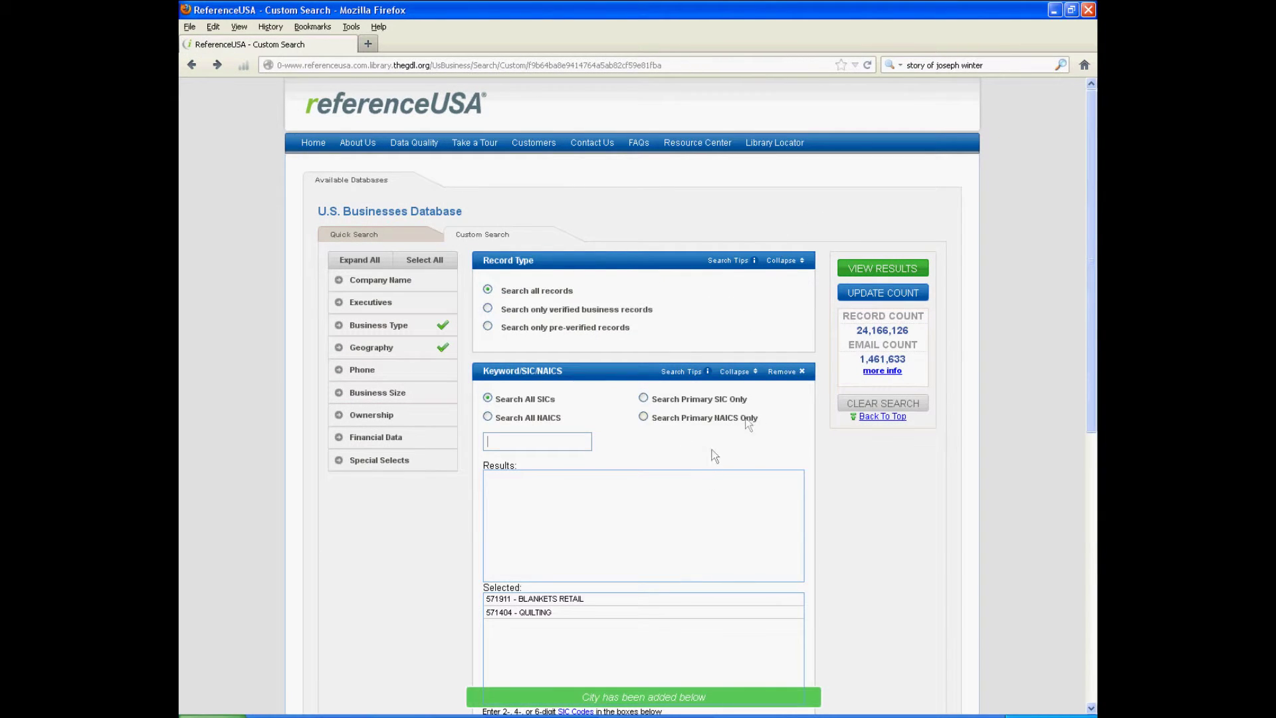
Switch the geography filter from City to Metro Area
scroll(824, 487, down, 10)
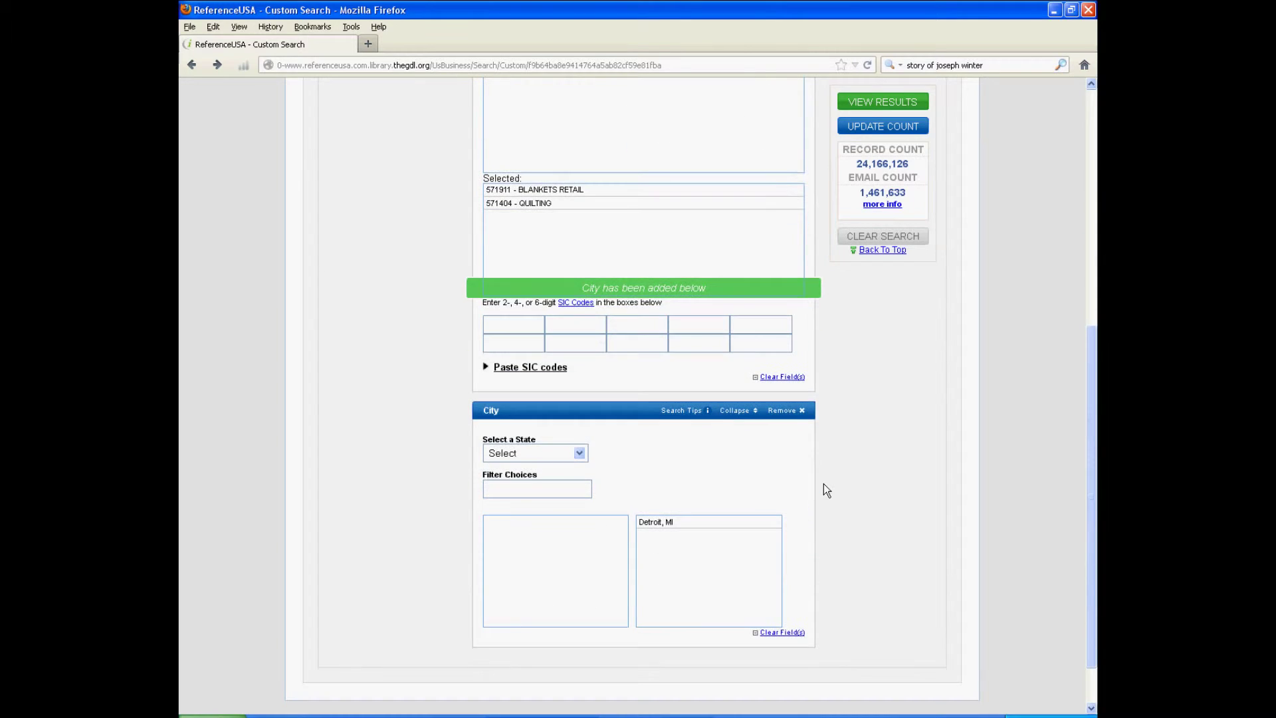
click(581, 396)
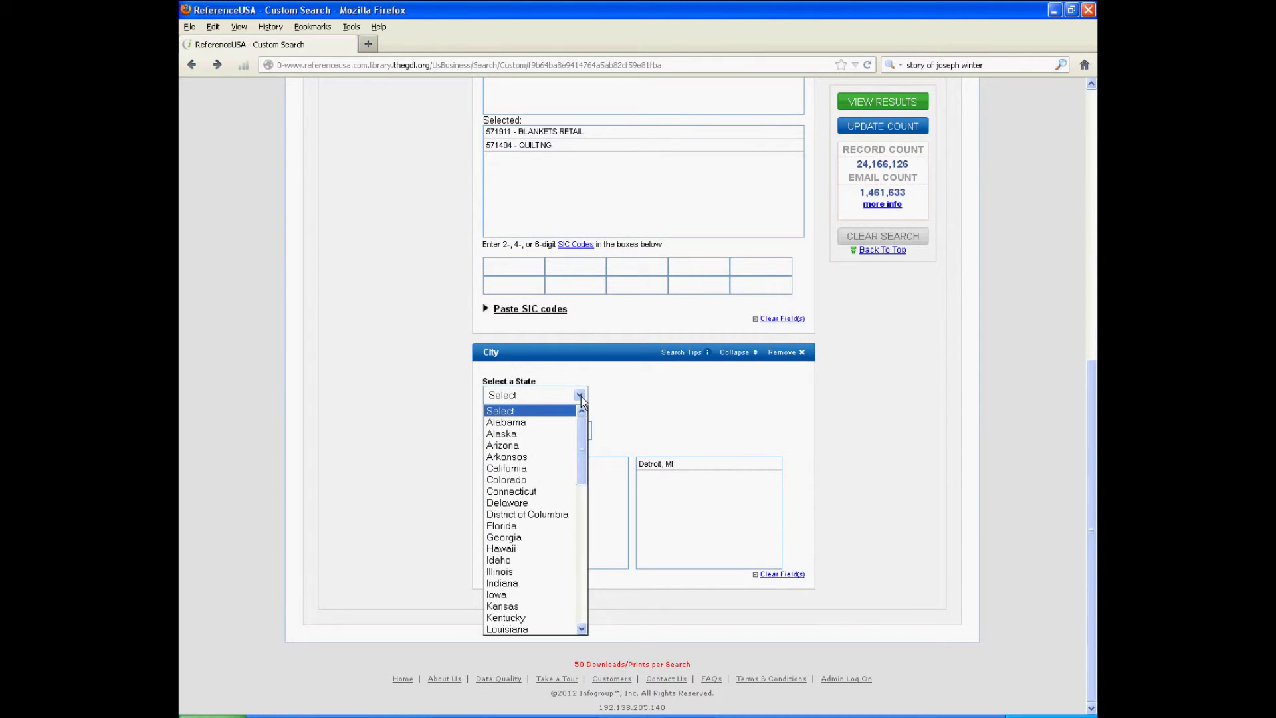
click(465, 350)
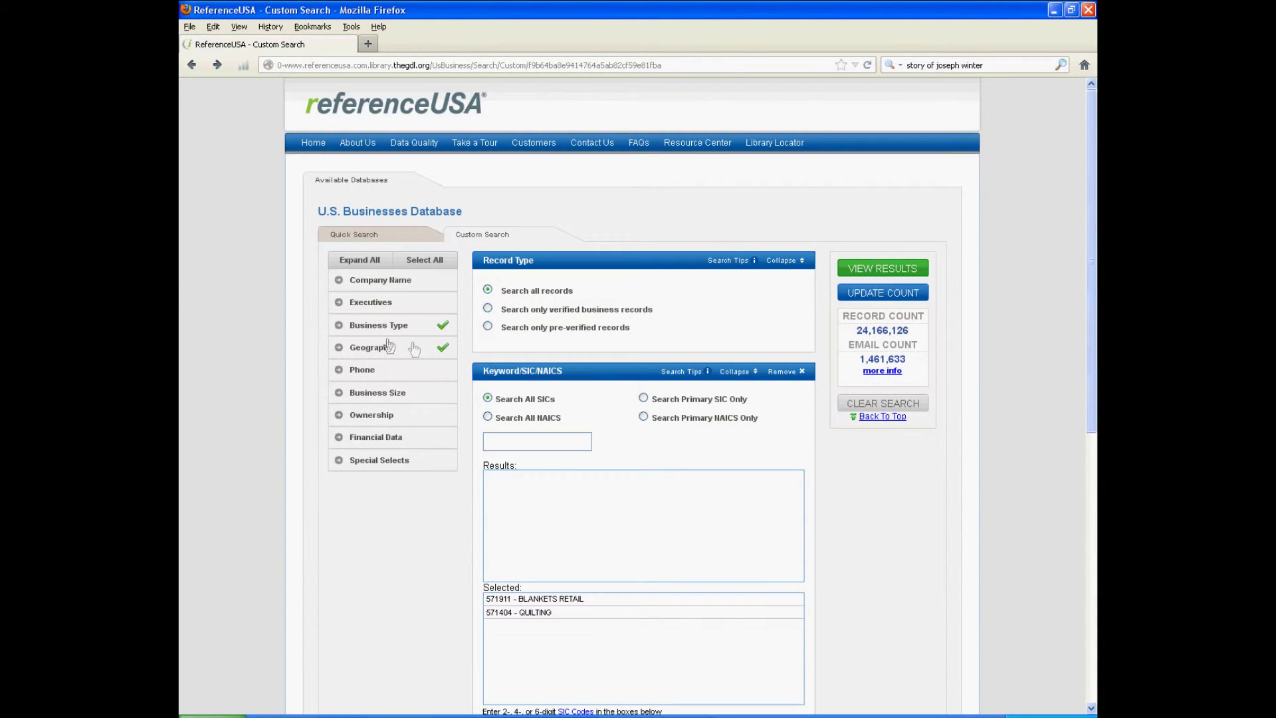
click(388, 346)
click(342, 398)
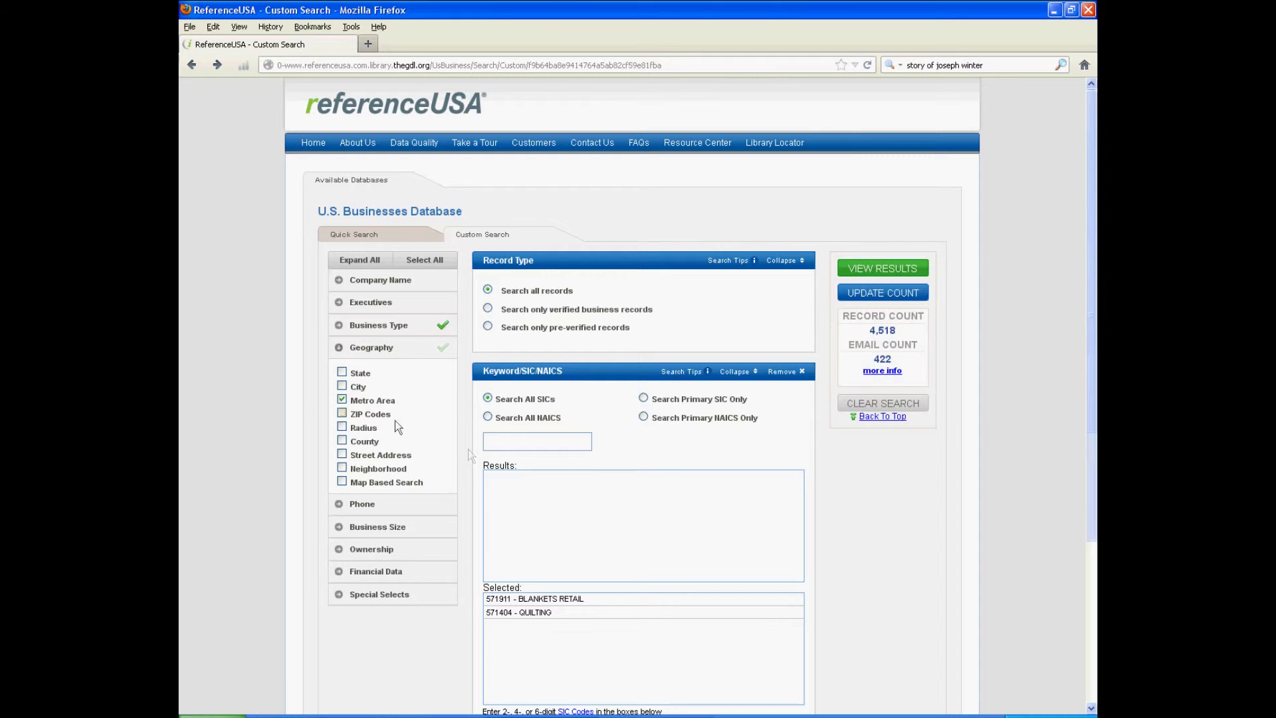
Choose Michigan and select the Detroit-Warren-Livonia, MI metro area
scroll(788, 569, down, 7)
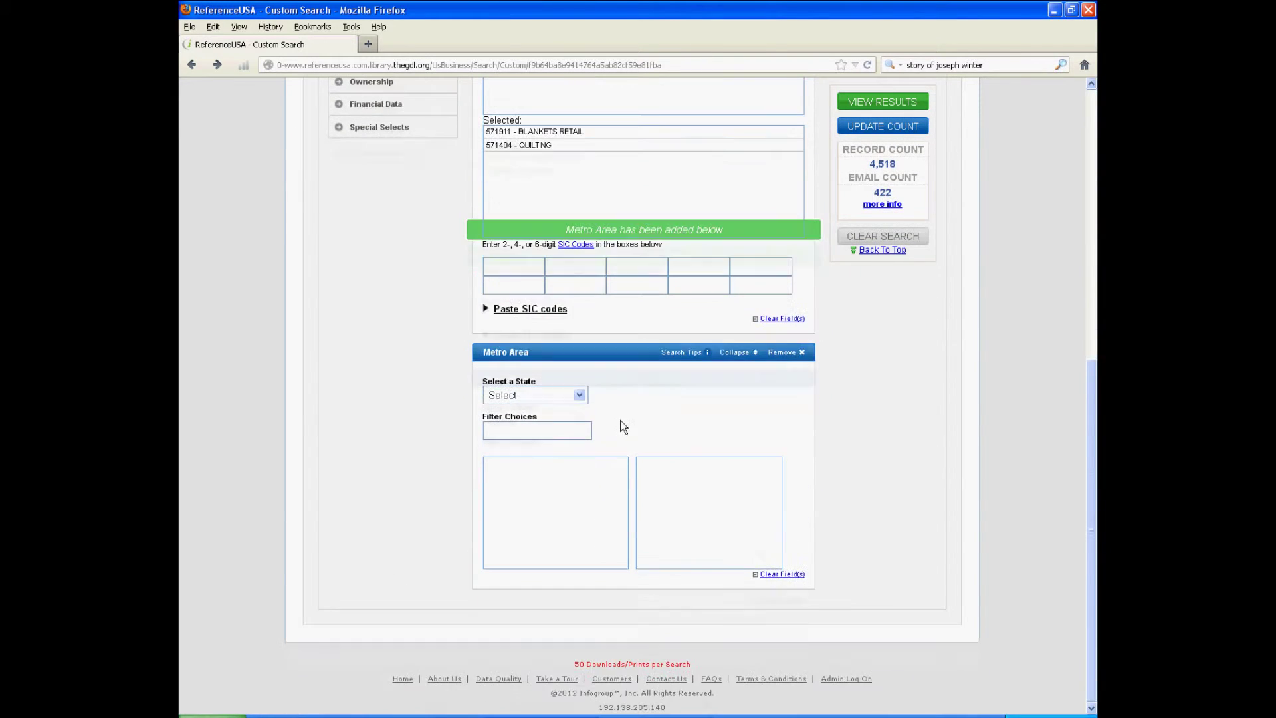
click(577, 399)
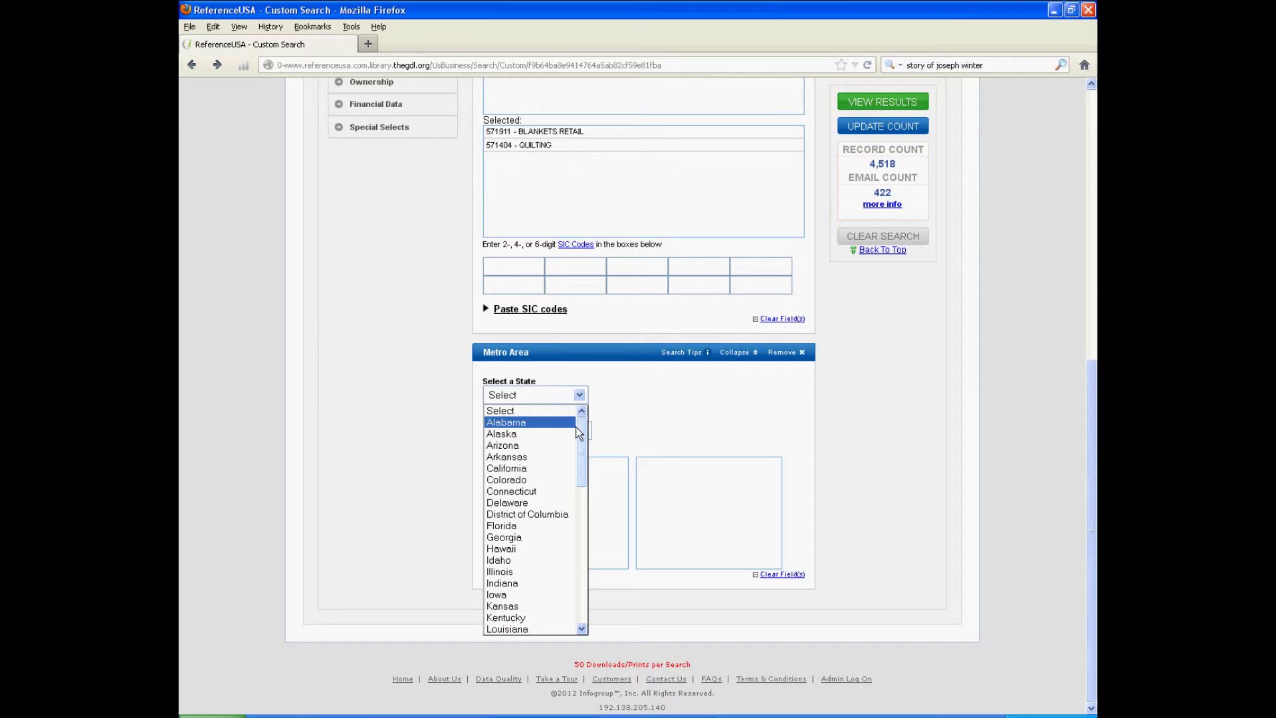
scroll(536, 598, down, 3)
click(536, 628)
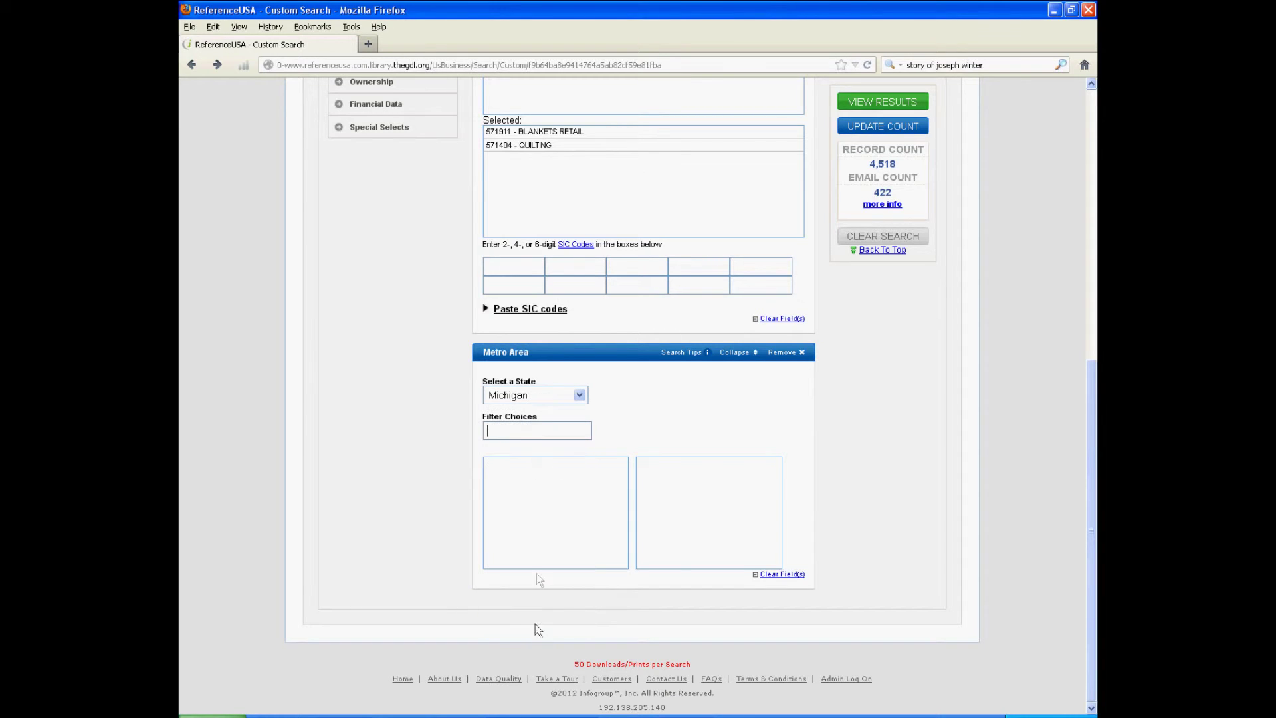
drag(623, 478, 625, 500)
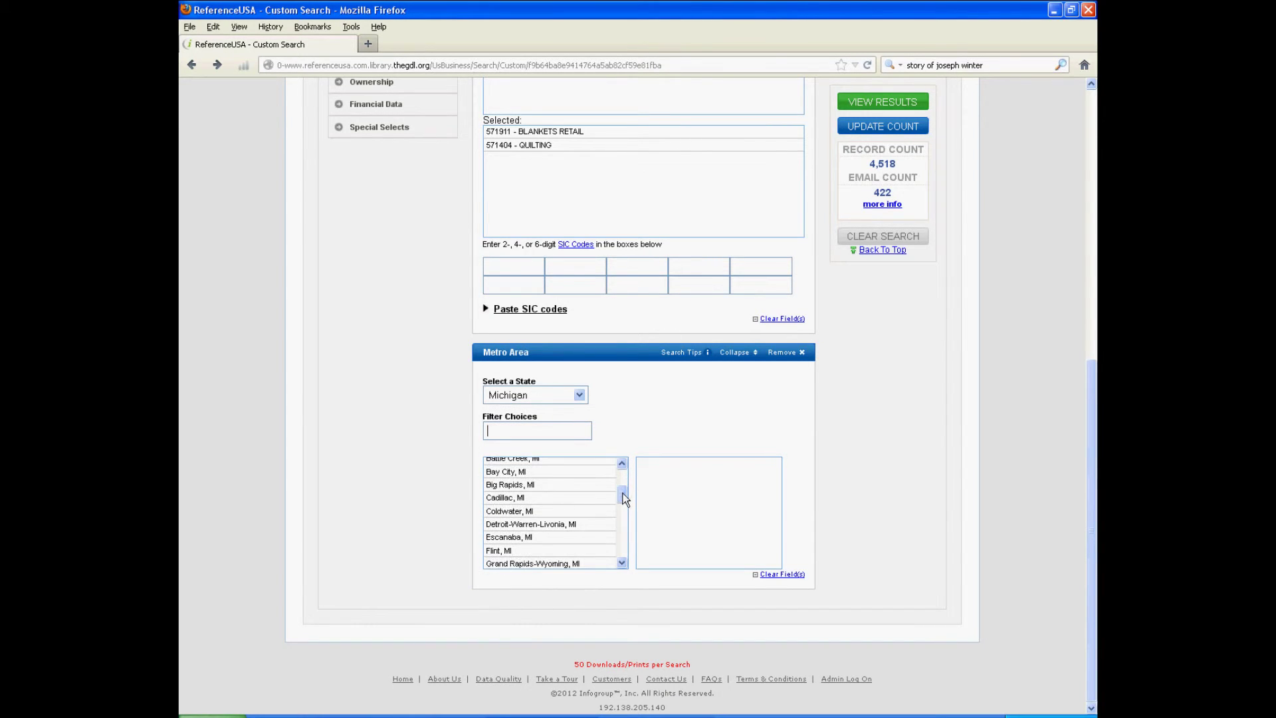
click(528, 524)
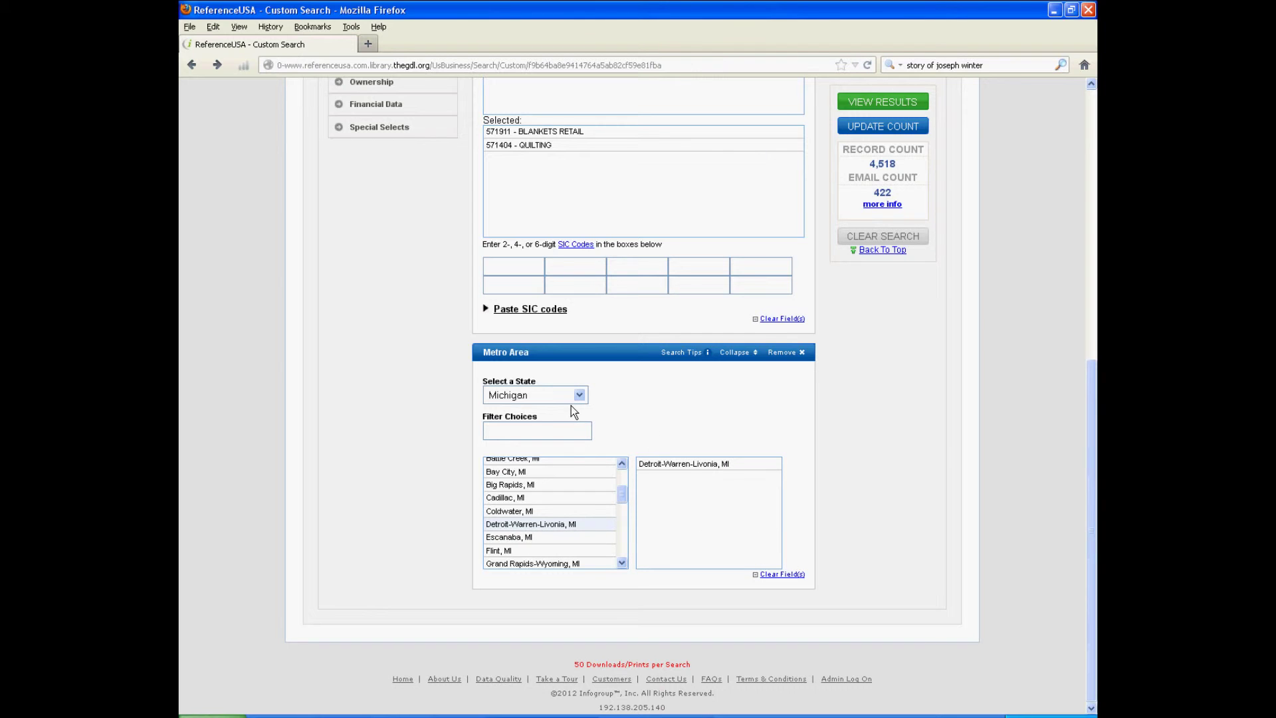
Run the metro-area search and scroll through the 47 Detroit-area quilt businesses
click(882, 101)
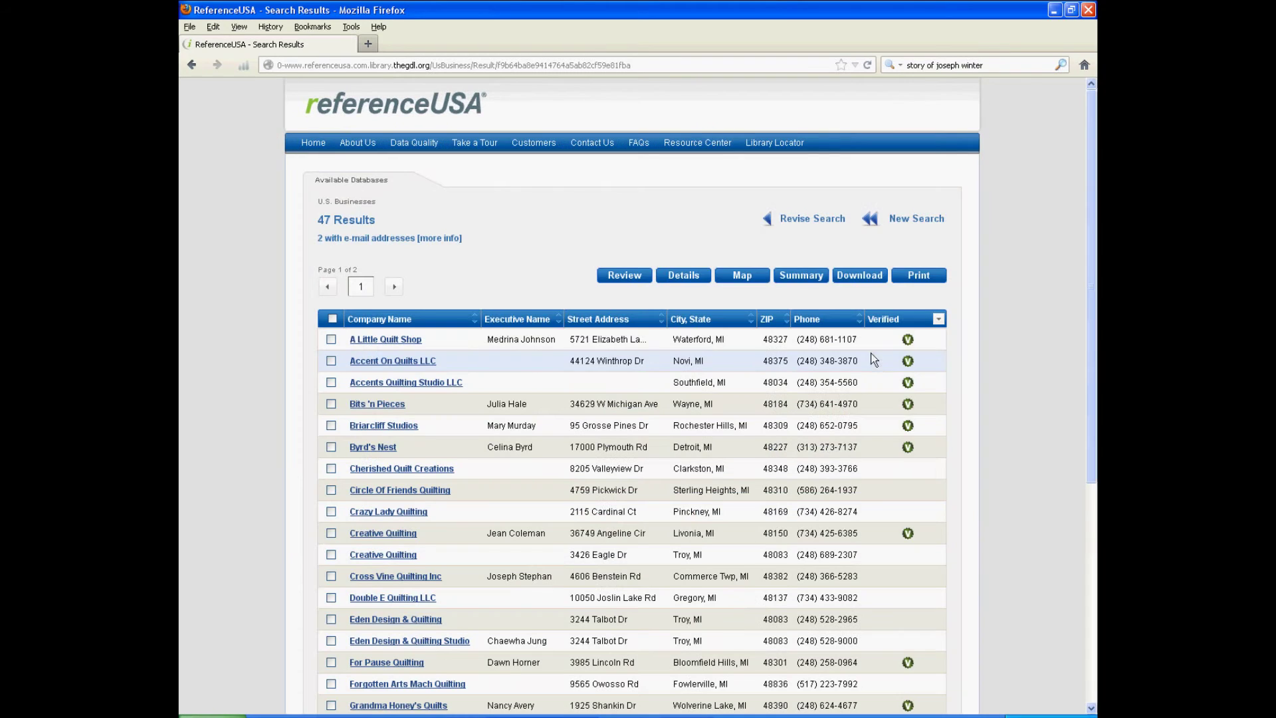
scroll(384, 343, down, 2)
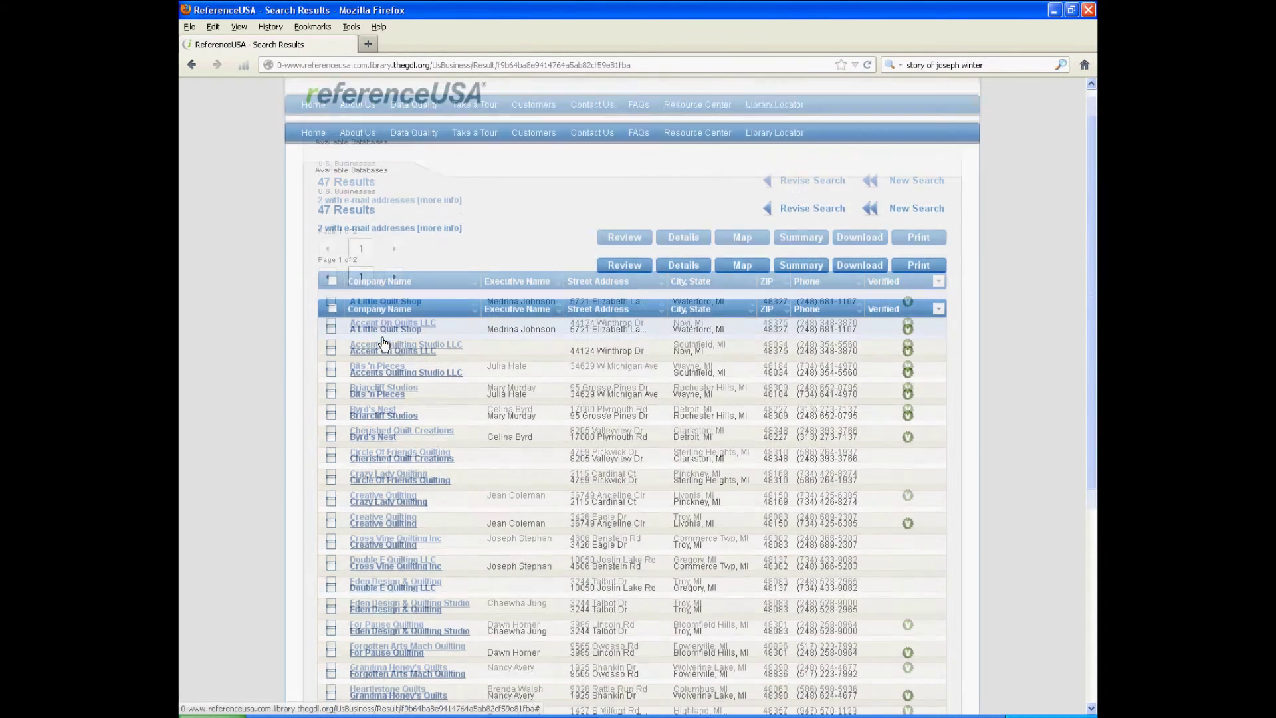
scroll(383, 340, down, 5)
scroll(869, 361, down, 3)
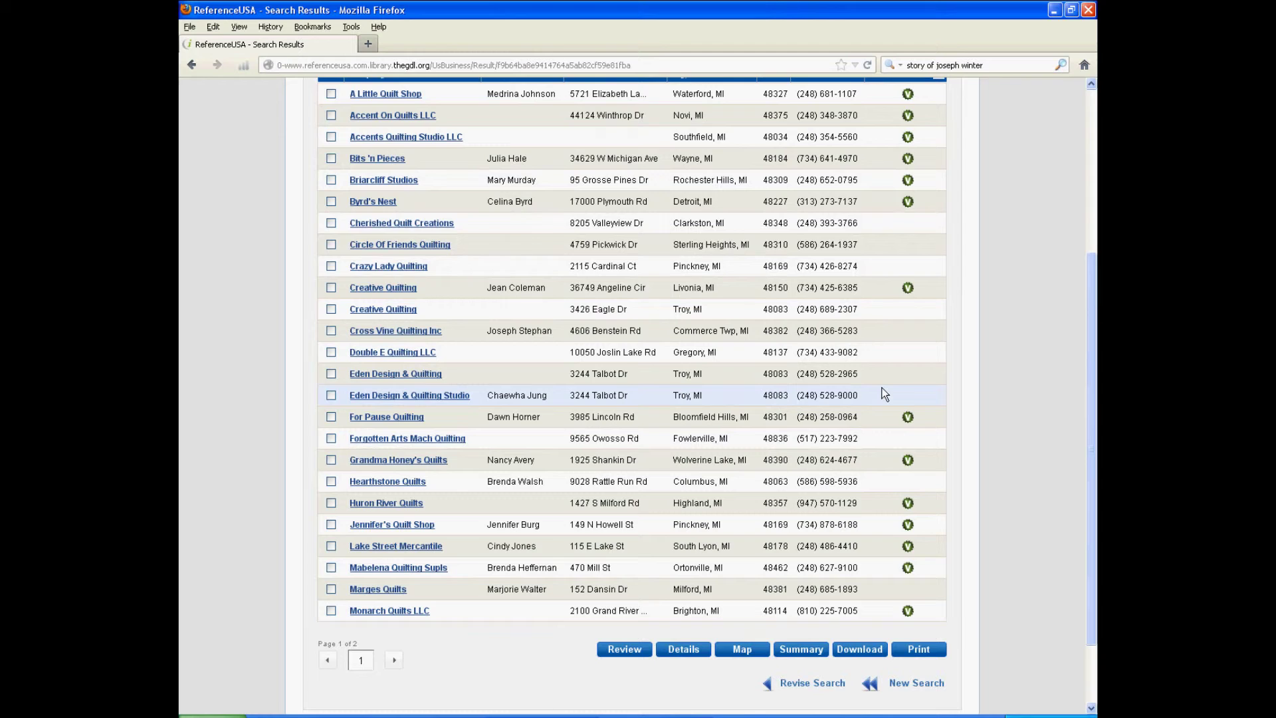
scroll(864, 389, up, 3)
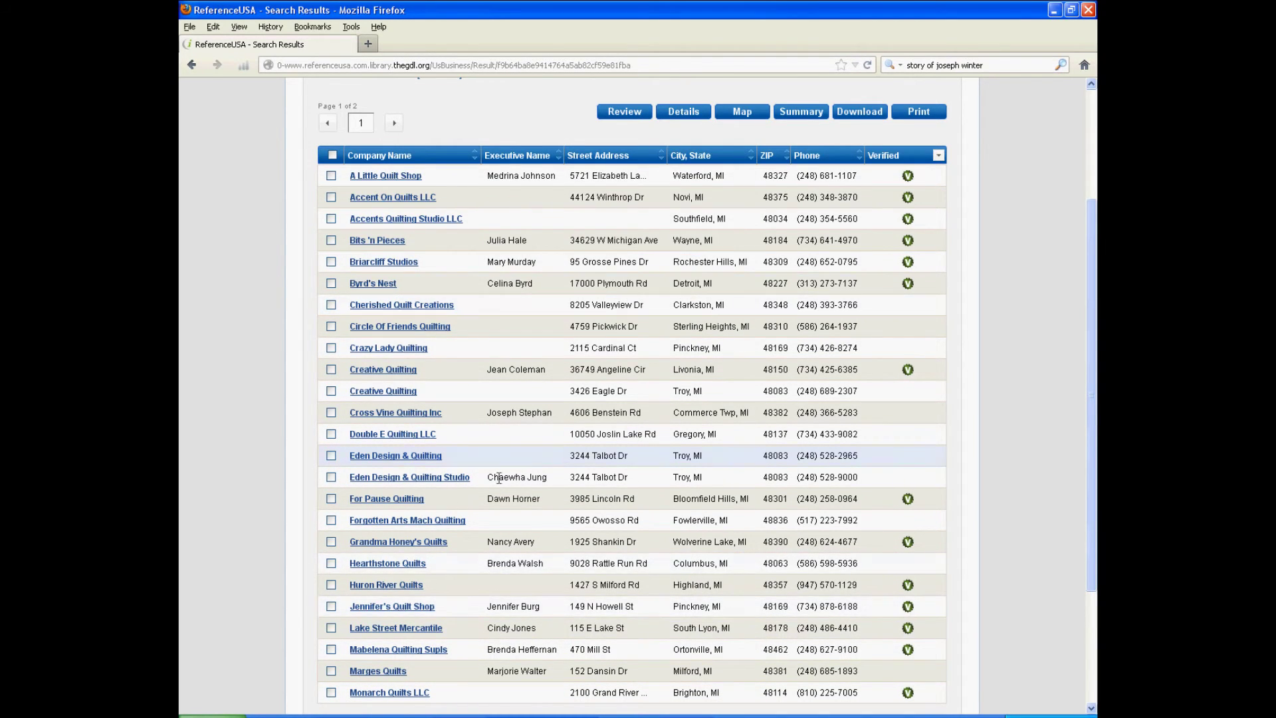
scroll(865, 401, up, 5)
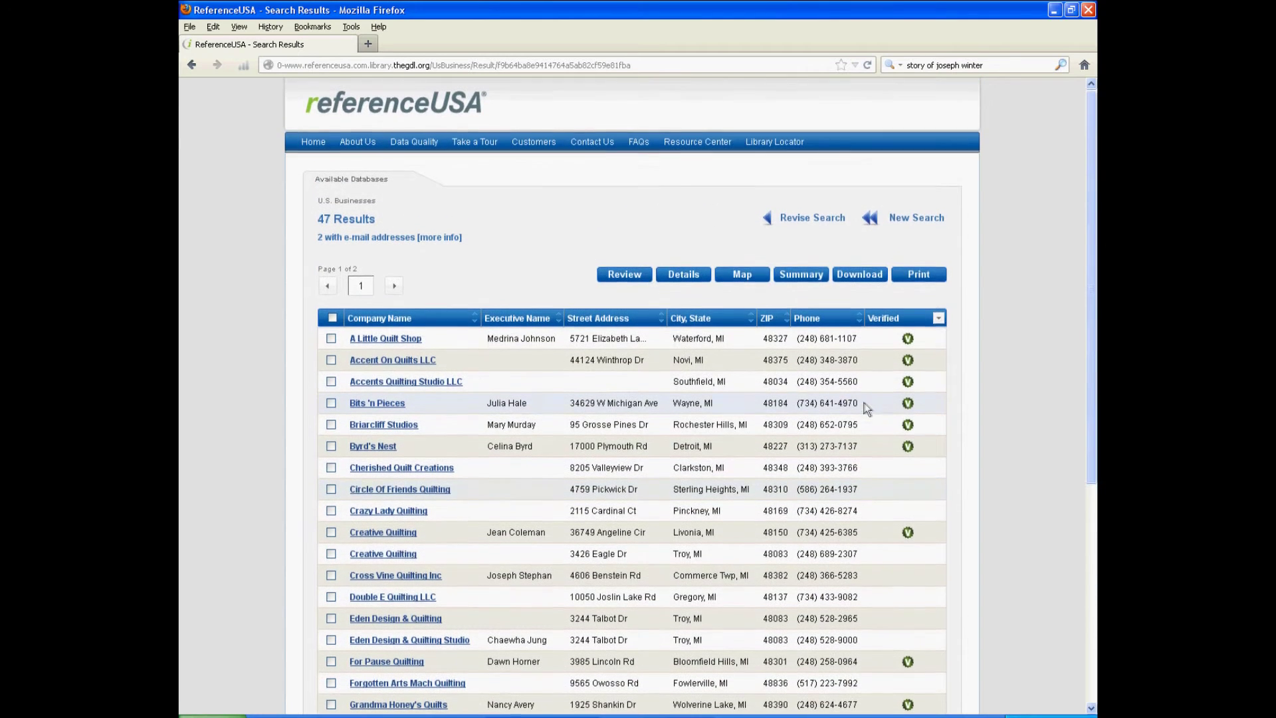